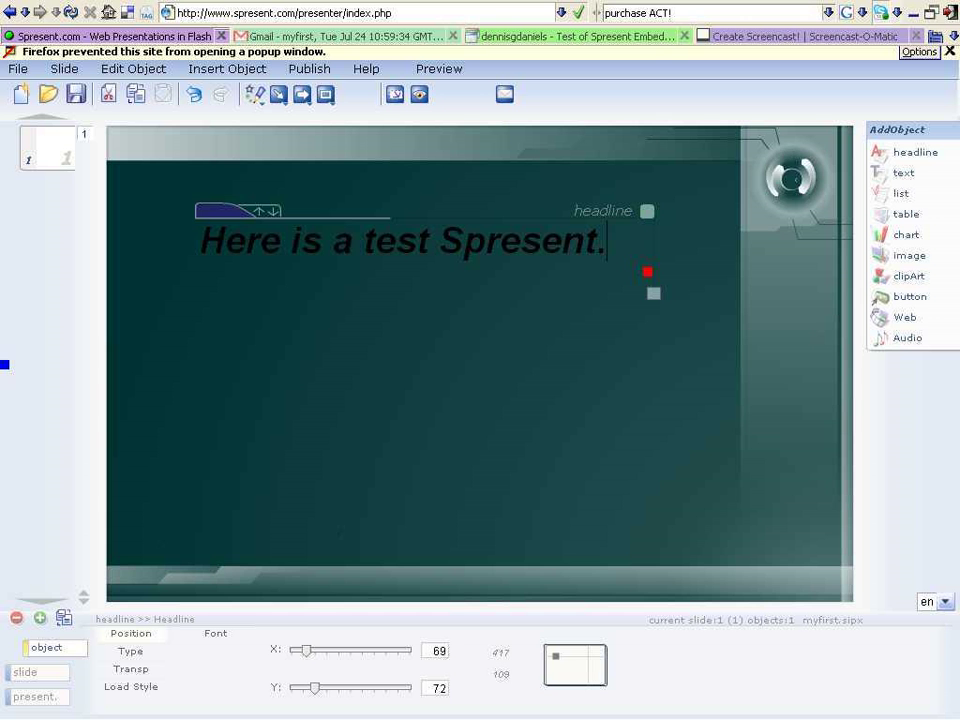
- Finish the slide 1 headline and pick the plain Text object from the library
{"action": "key", "text": "Return"}
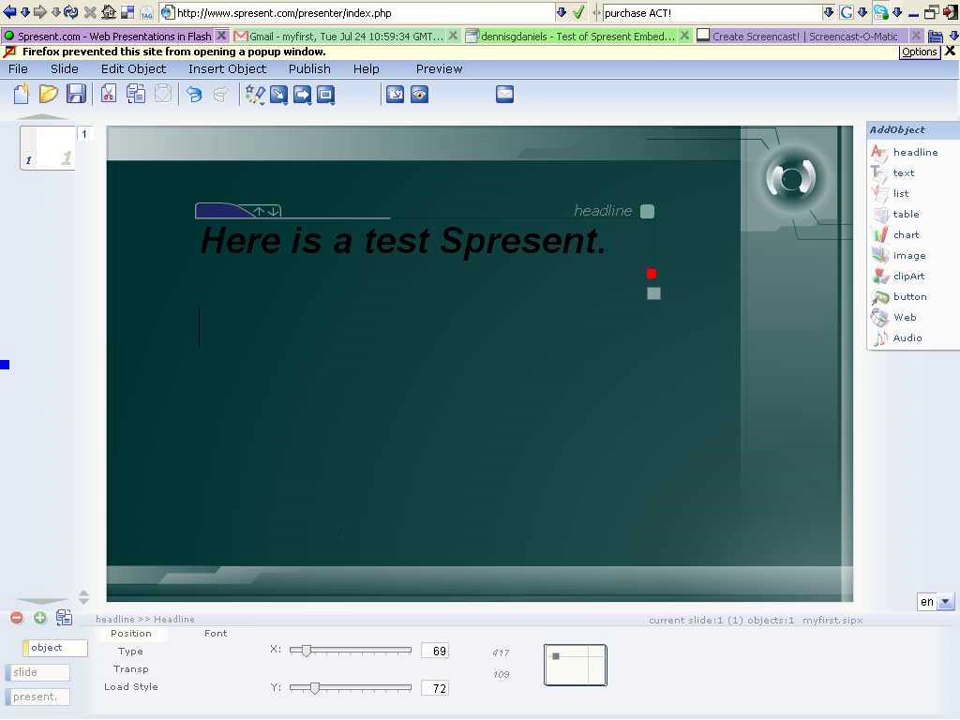
{"action": "key", "text": "BackSpace"}
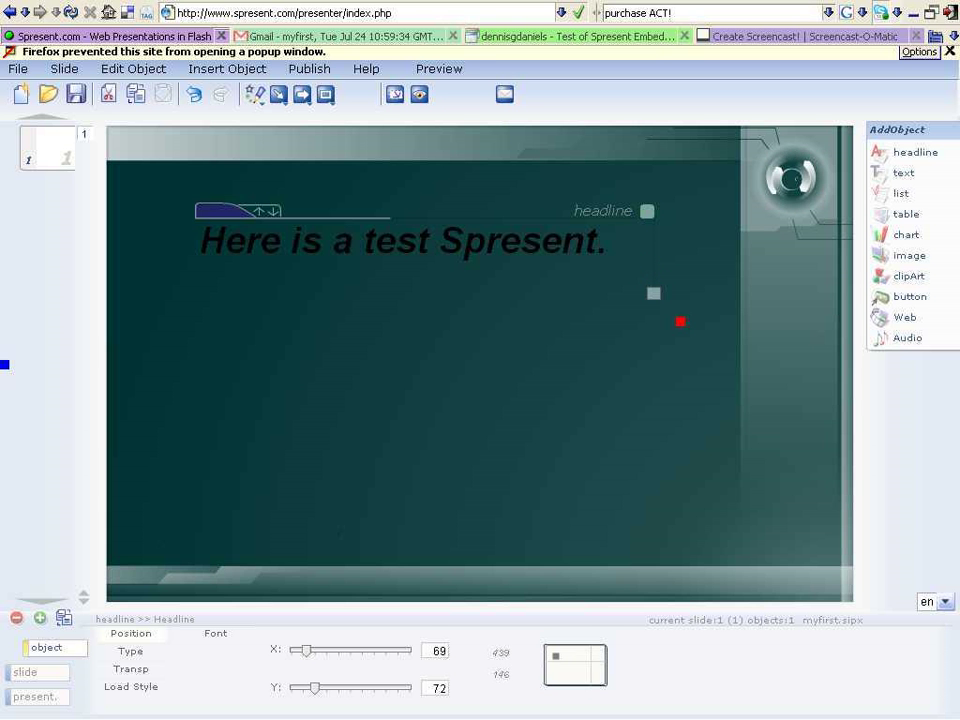
{"action": "left_click", "coordinate": [700, 338]}
{"action": "left_click", "coordinate": [911, 185]}
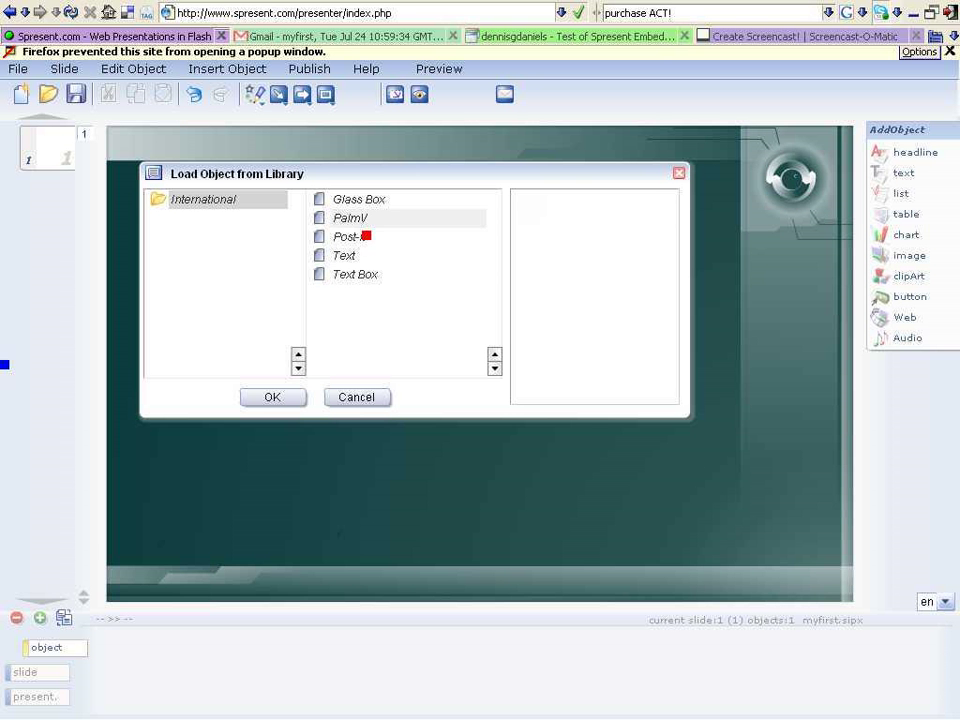
{"action": "left_click", "coordinate": [361, 258]}
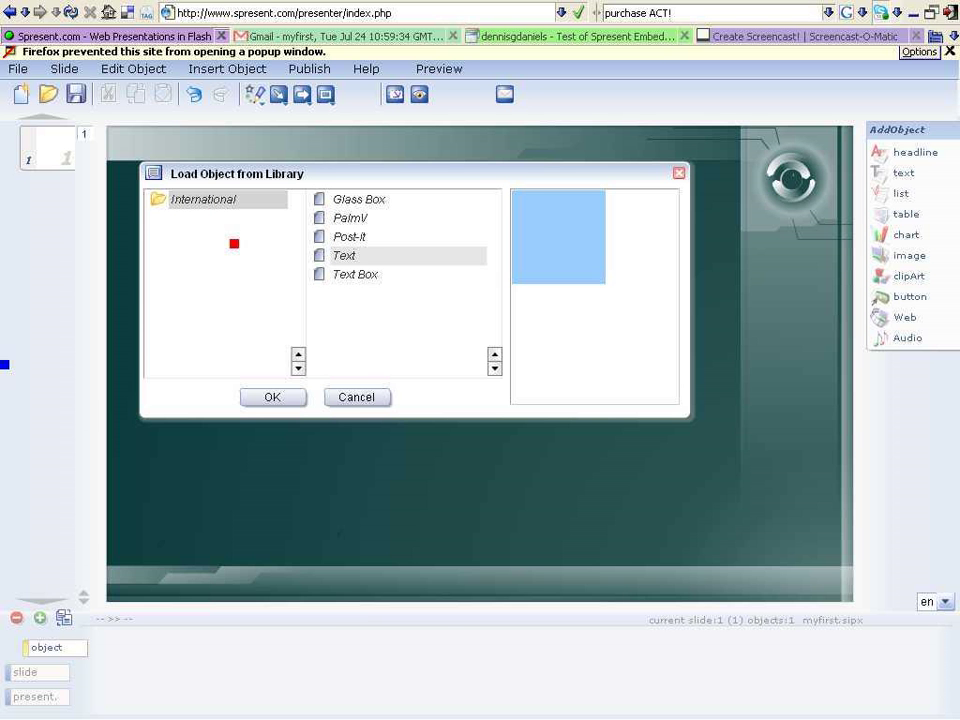
- Insert the Text object and replace 'Text' with 'Does it allow for multiple editors... like a wiki with history.'
{"action": "left_click", "coordinate": [288, 404]}
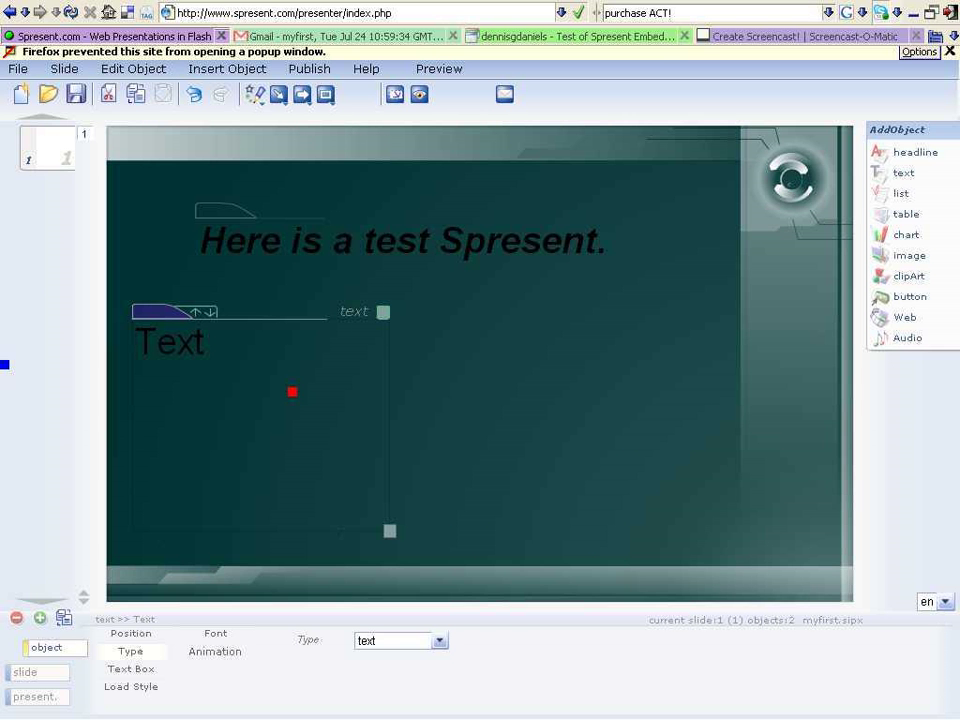
{"action": "left_click_drag", "start_coordinate": [227, 358], "coordinate": [133, 343]}
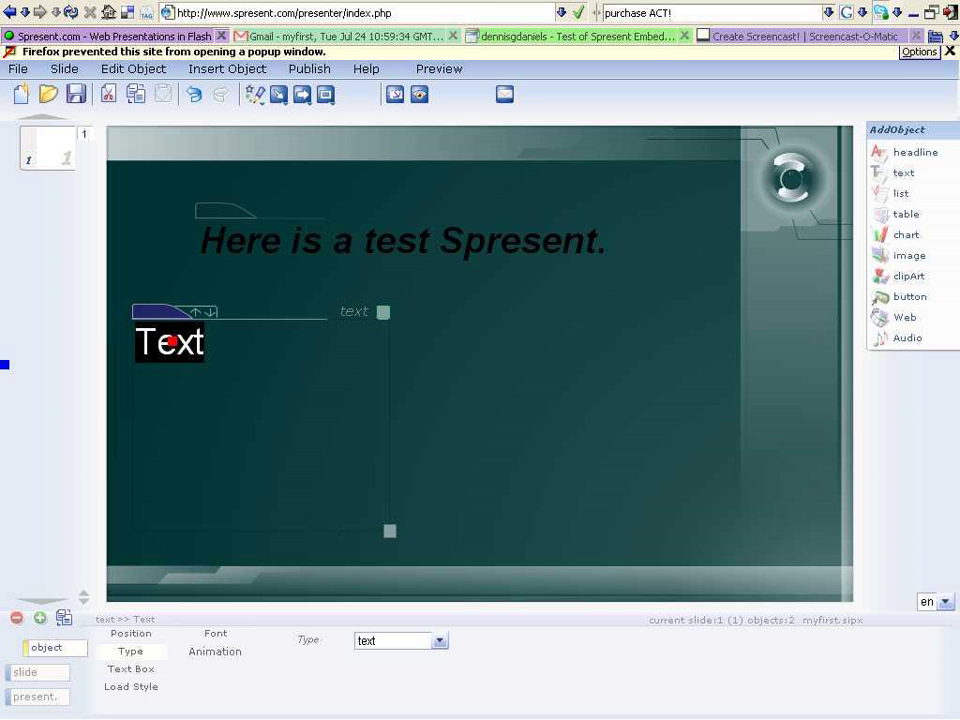
{"action": "key", "text": "BackSpace"}
{"action": "type", "text": "Doe"}
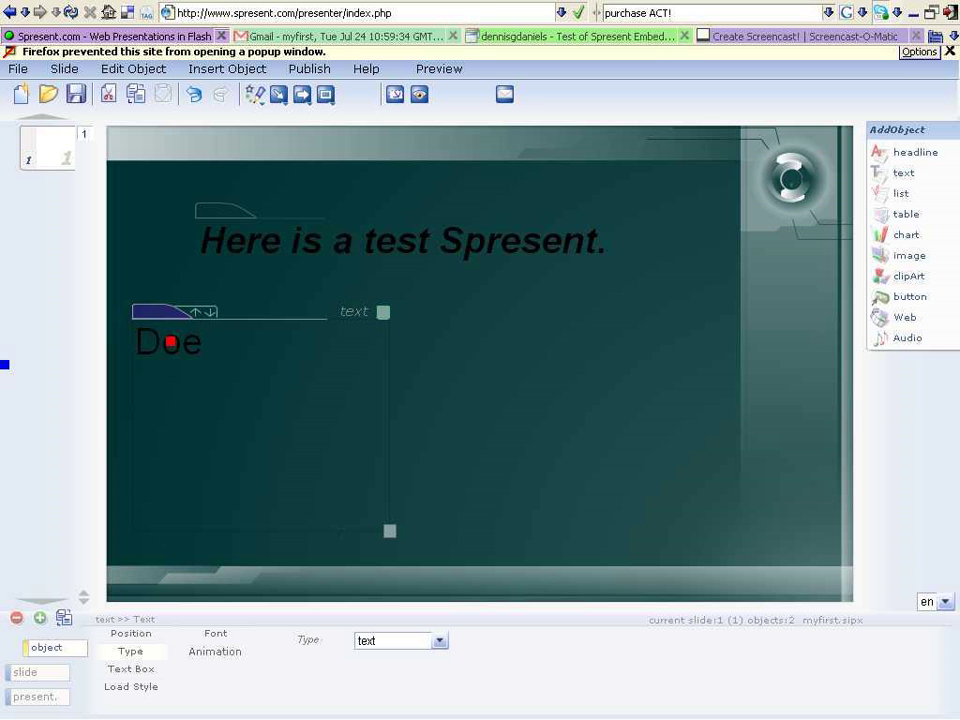
{"action": "type", "text": "s it allow "}
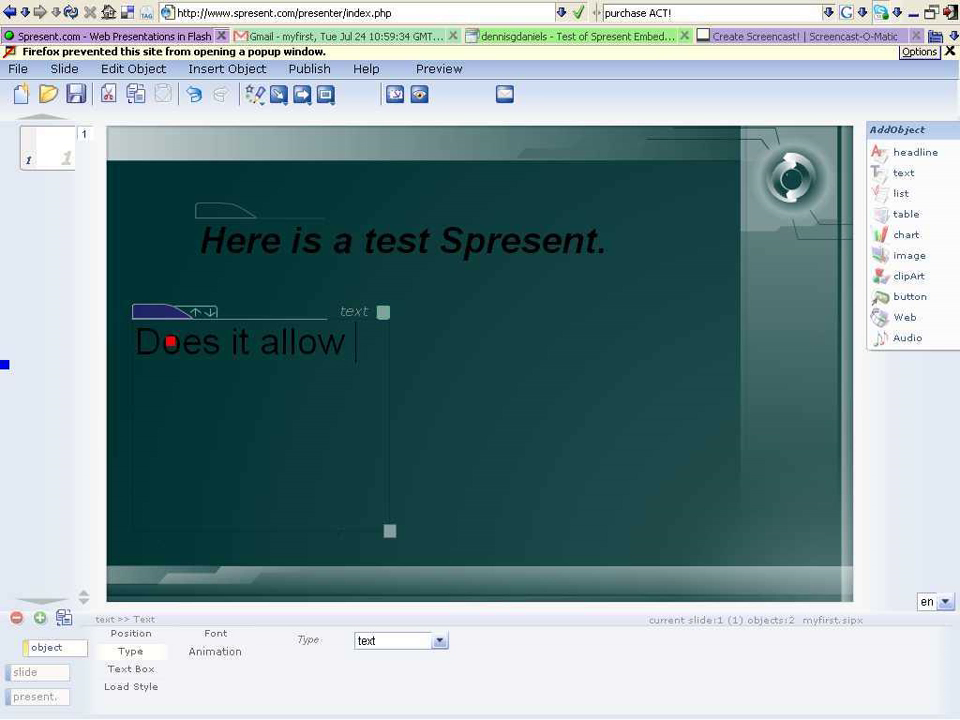
{"action": "type", "text": "for mulit"}
{"action": "key", "text": "BackSpace"}
{"action": "key", "text": "BackSpace"}
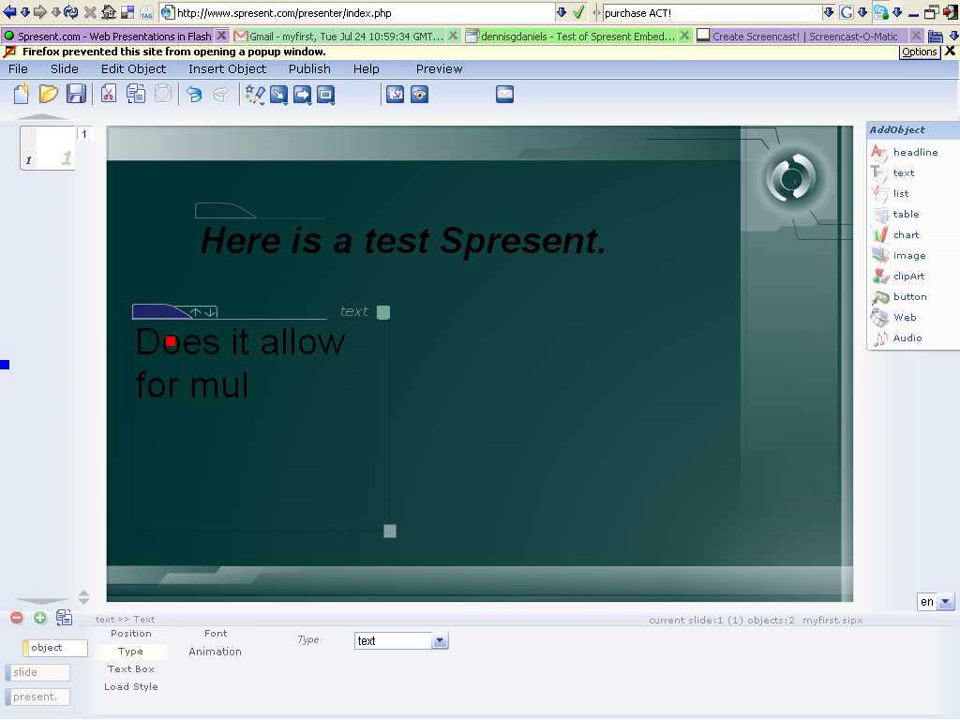
{"action": "type", "text": "tiple editor"}
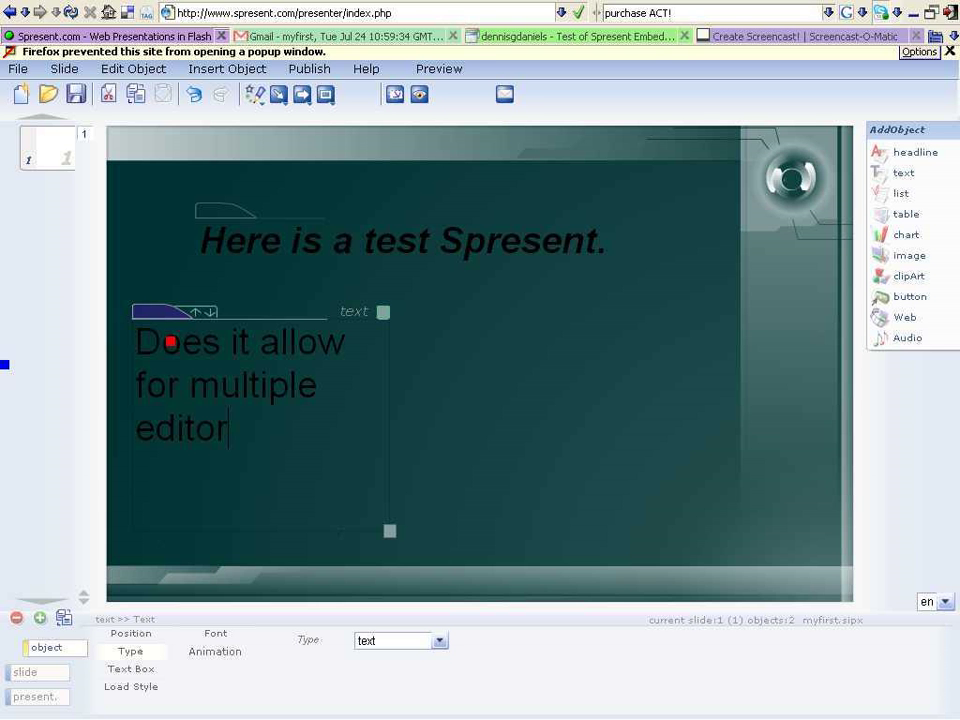
{"action": "type", "text": "s... like a"}
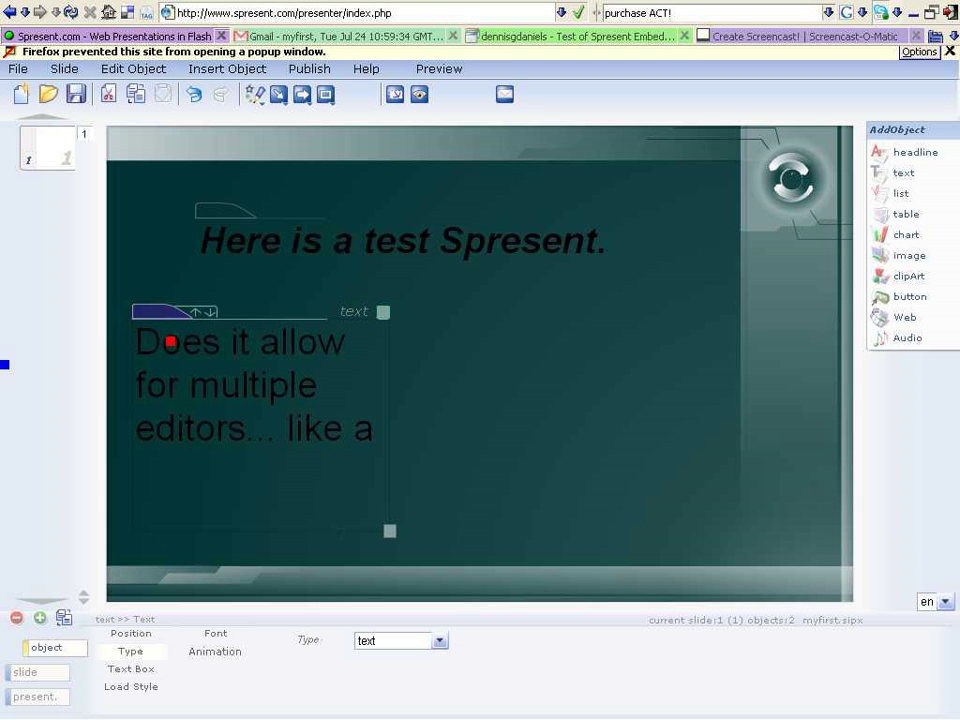
{"action": "type", "text": " wiki wit"}
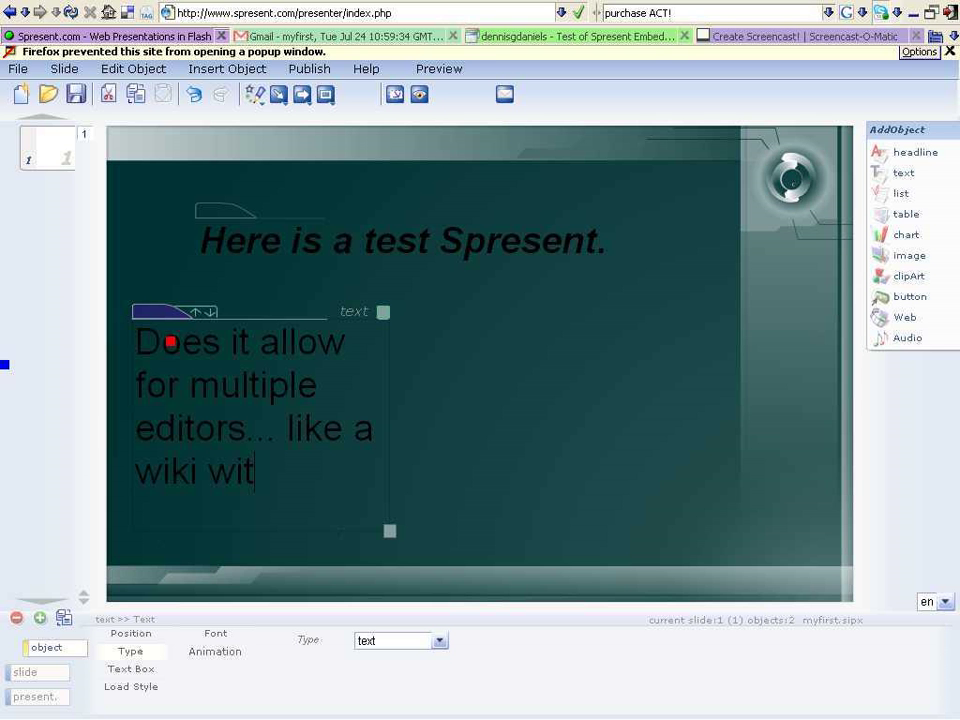
{"action": "type", "text": "h histro"}
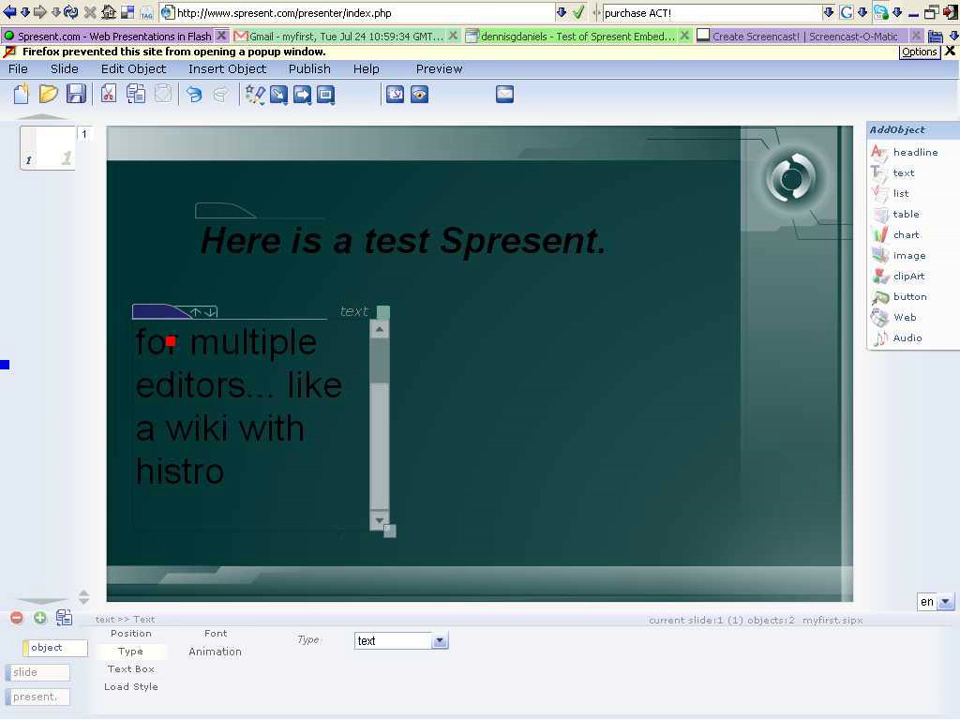
{"action": "key", "text": "BackSpace"}
{"action": "key", "text": "BackSpace"}
{"action": "type", "text": "ory."}
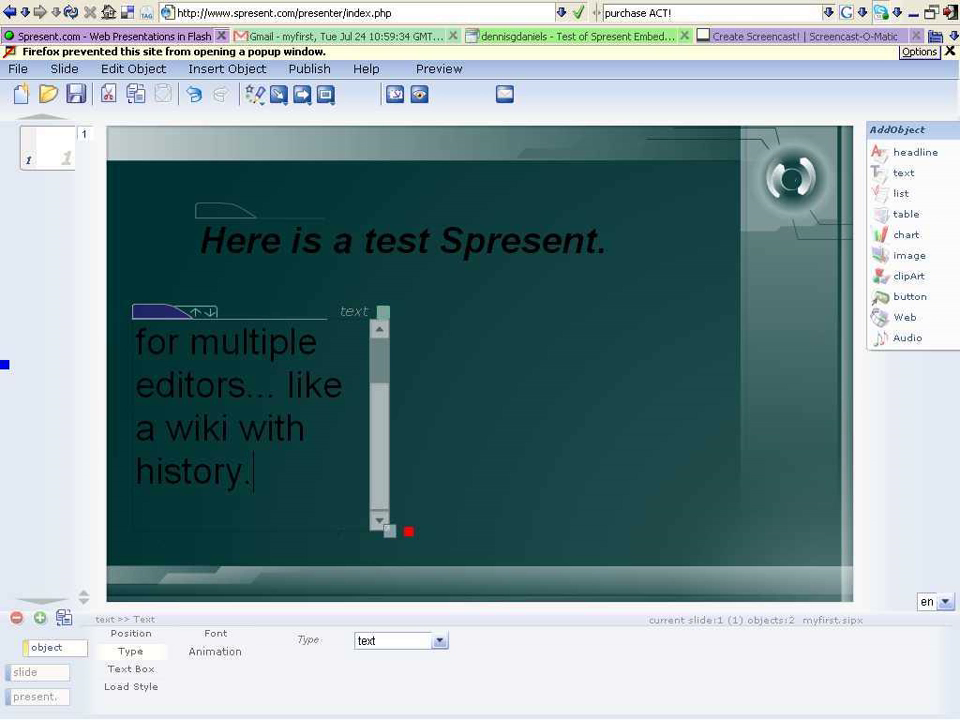
- Delete the multiple-editors text box from slide 1
{"action": "left_click_drag", "start_coordinate": [298, 495], "coordinate": [91, 322]}
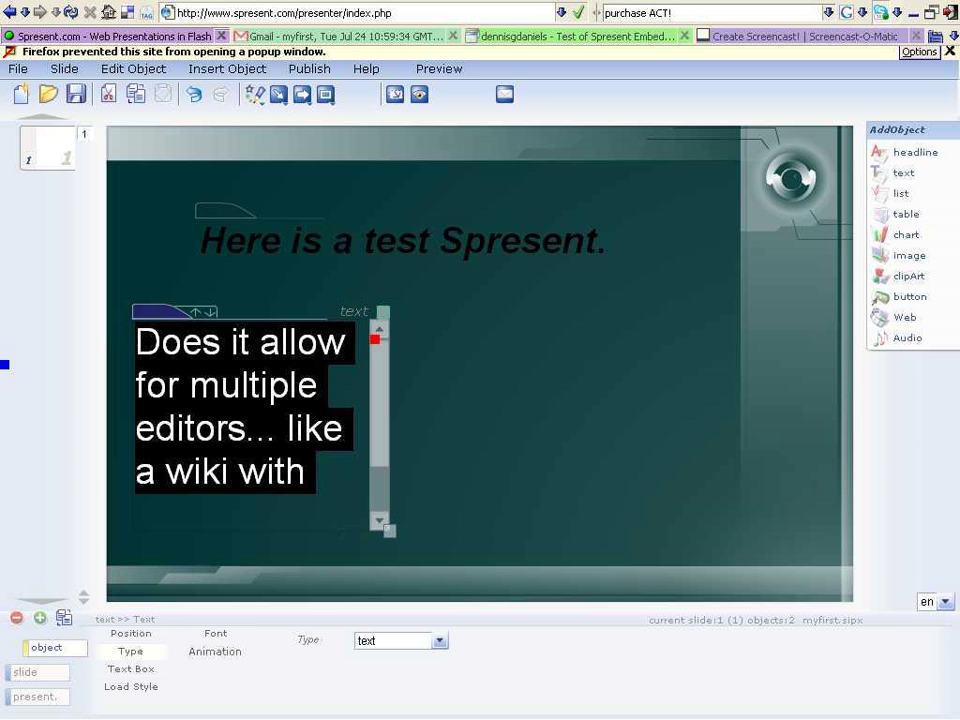
{"action": "left_click", "coordinate": [484, 339]}
{"action": "left_click", "coordinate": [343, 386]}
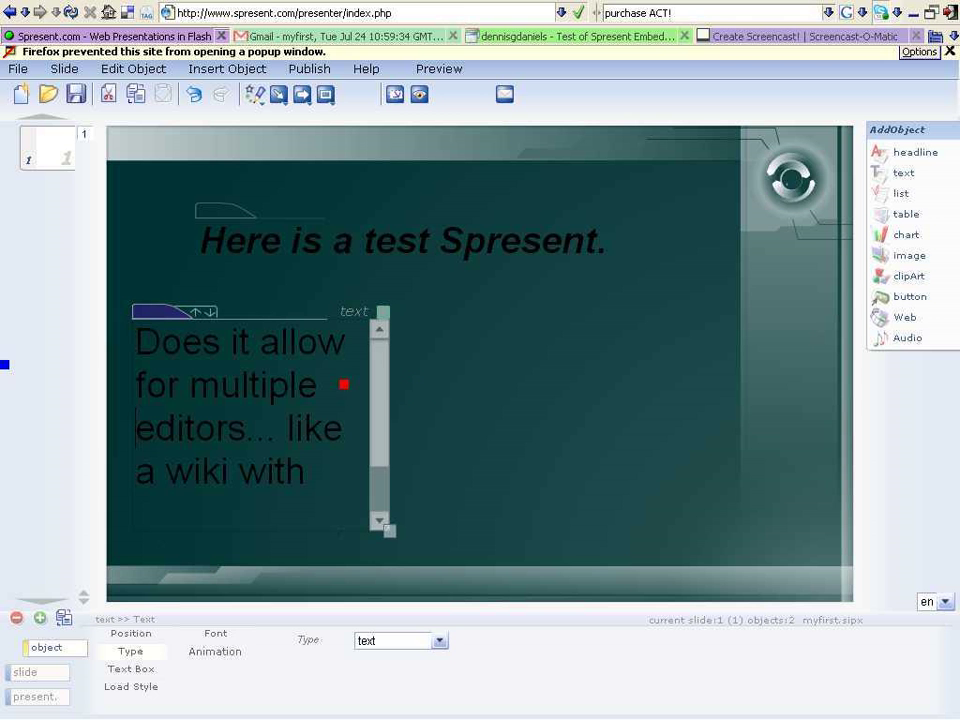
{"action": "left_click", "coordinate": [394, 319]}
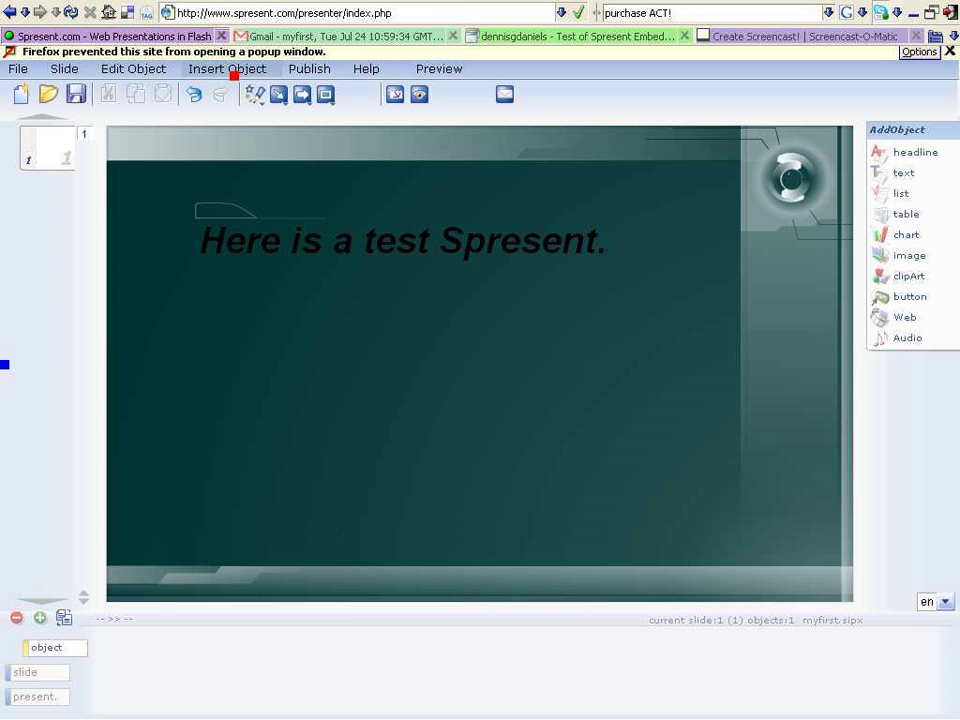
- Open and dismiss the Insert Object list, then show the slide commands
{"action": "left_click", "coordinate": [233, 70]}
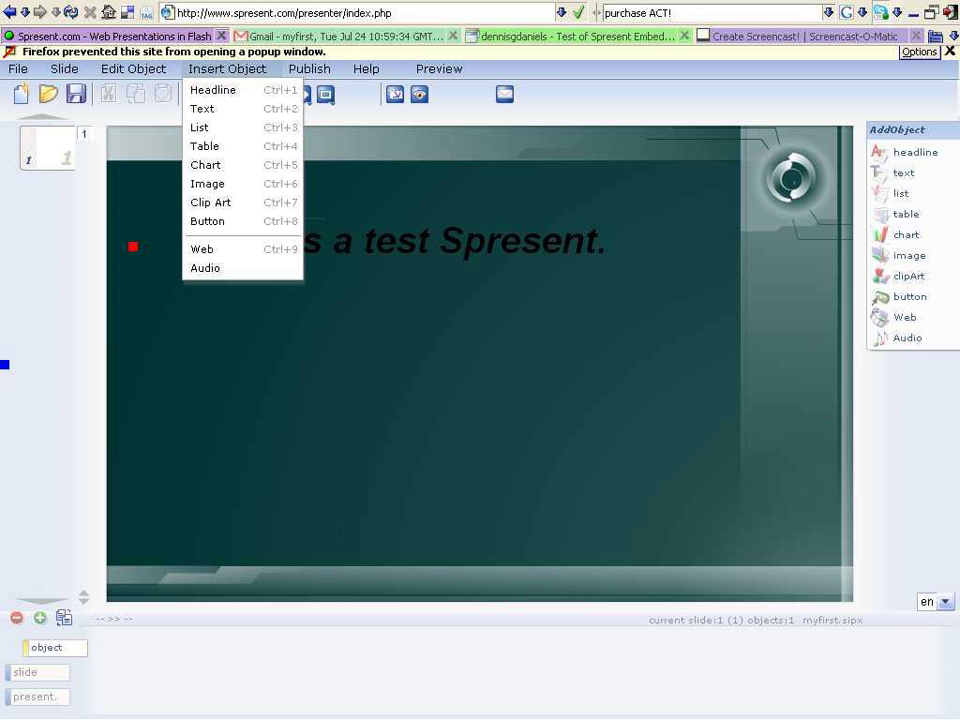
{"action": "left_click", "coordinate": [133, 244]}
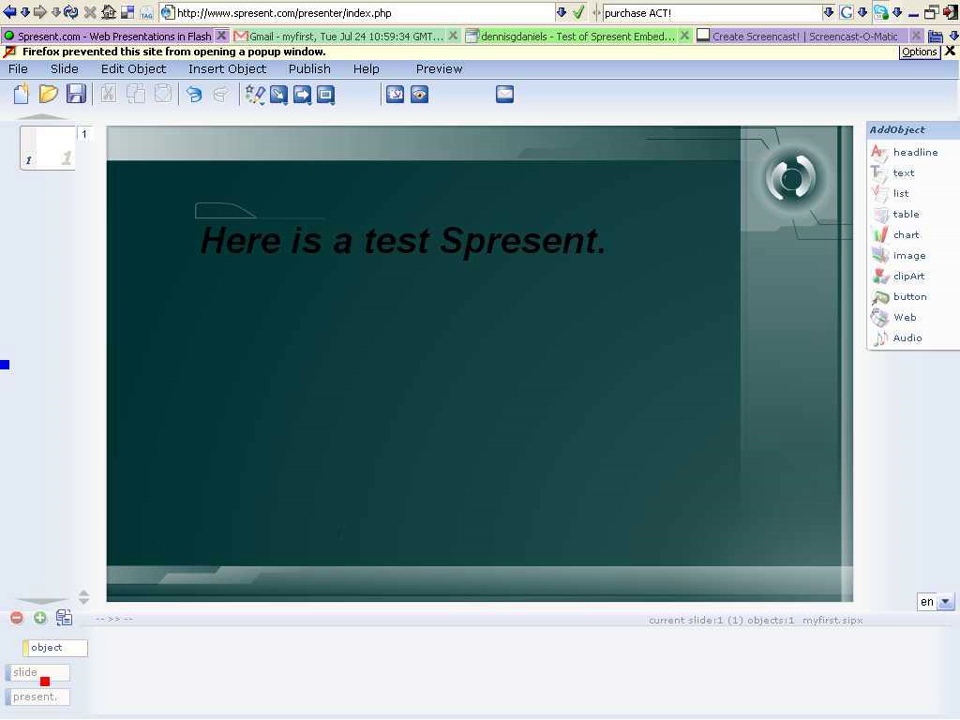
{"action": "left_click", "coordinate": [43, 674]}
- Insert a second slide from the 'headline, list' template
{"action": "left_click", "coordinate": [200, 649]}
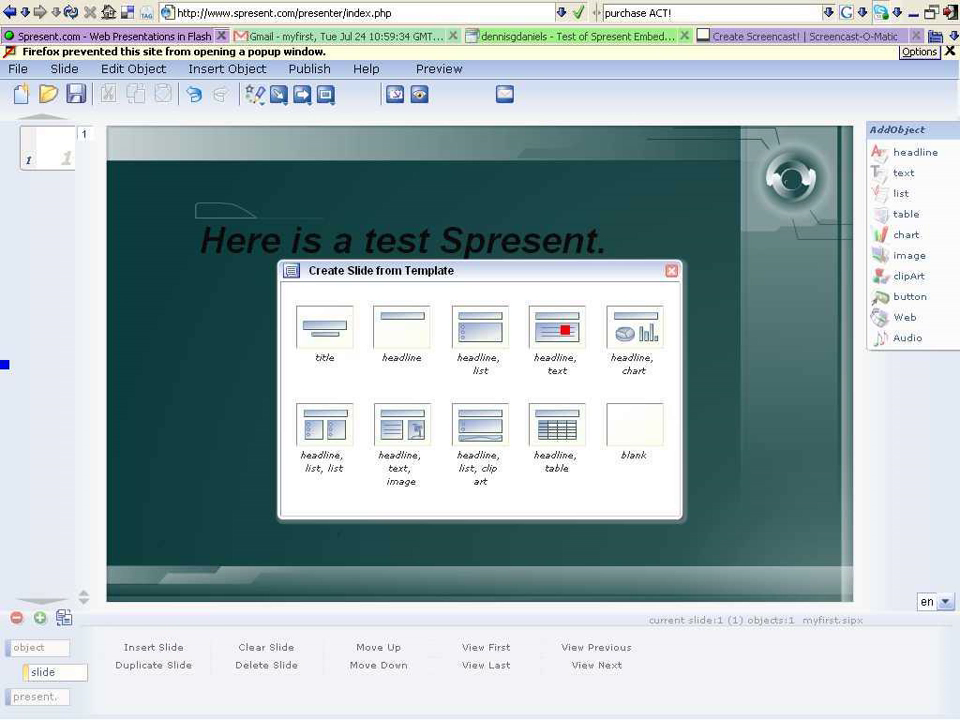
{"action": "left_click", "coordinate": [493, 334]}
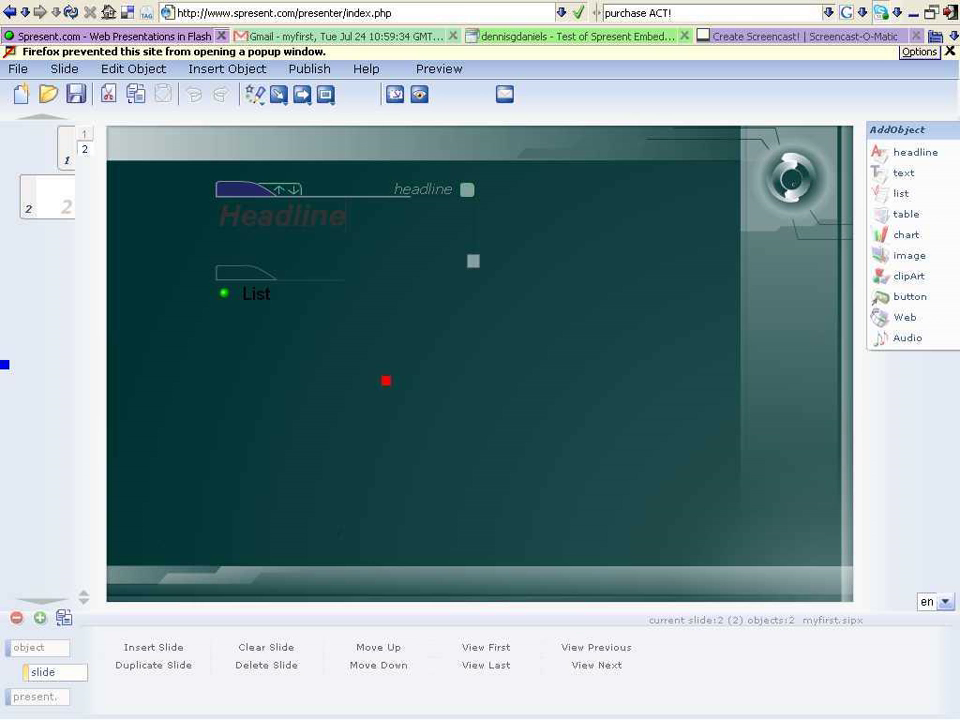
- Replace the List placeholder with 'Copying and pasting between slides does not work... apparently.'
{"action": "left_click", "coordinate": [285, 298]}
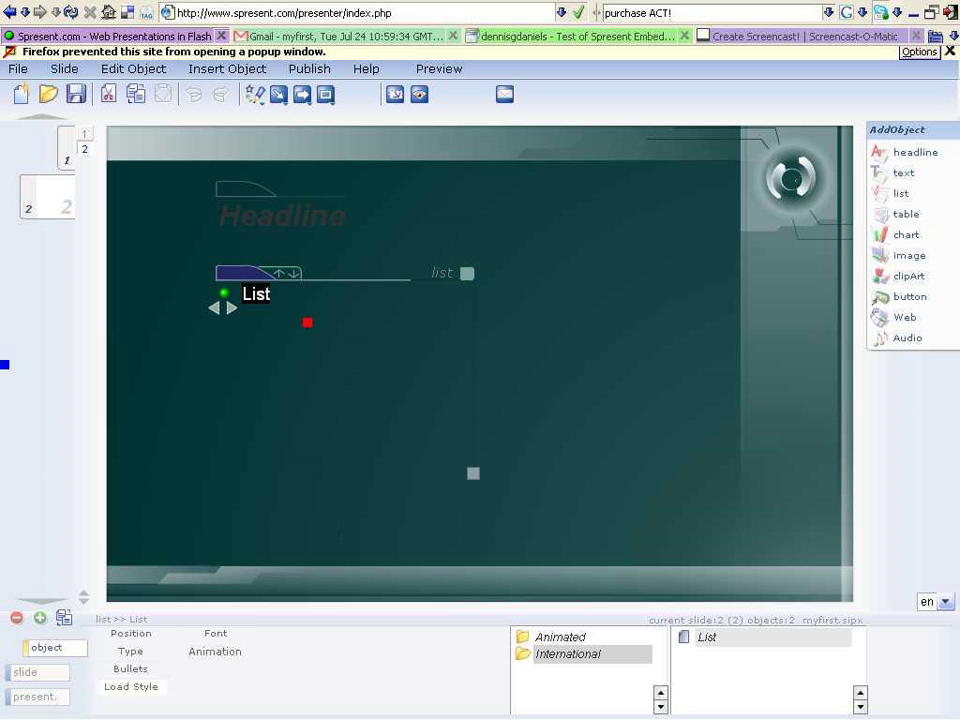
{"action": "key", "text": "Right"}
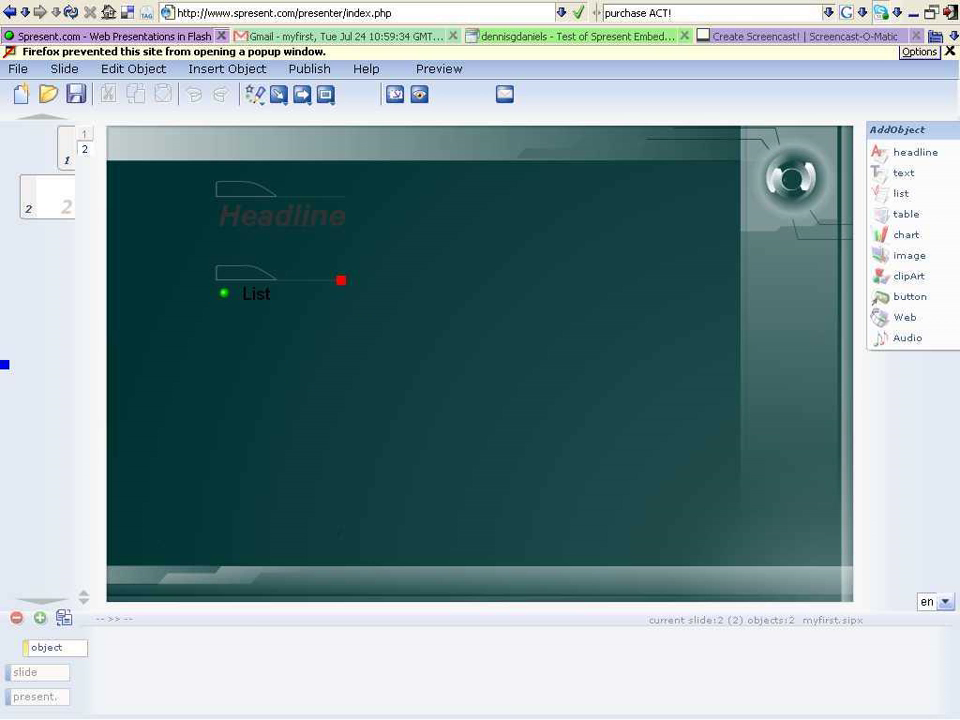
{"action": "key", "text": "shift+Home"}
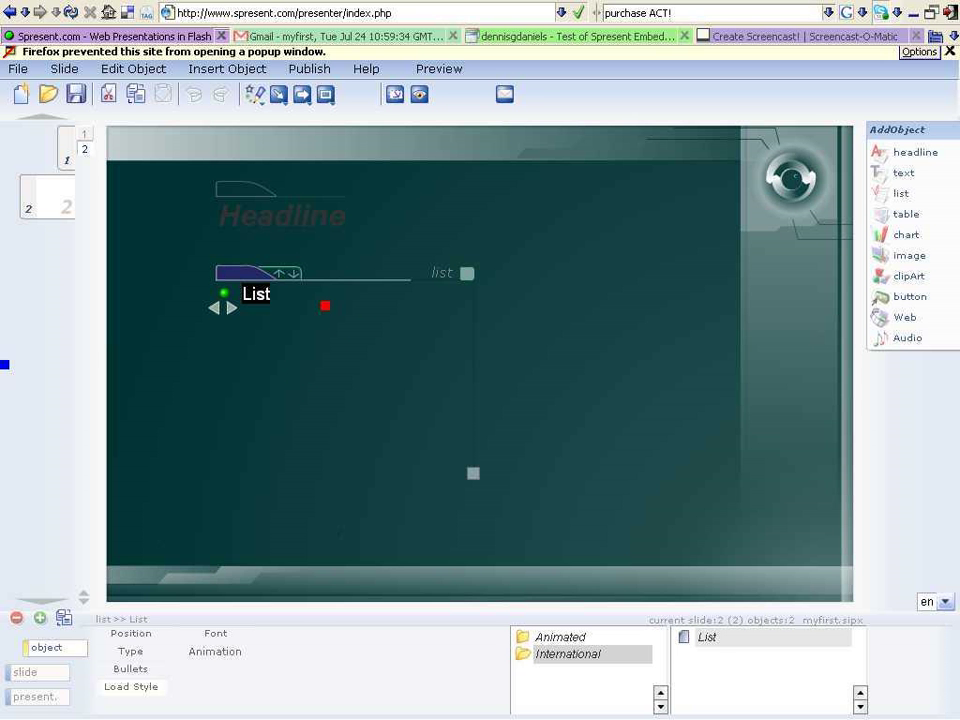
{"action": "key", "text": "BackSpace"}
{"action": "type", "text": "Copy and"}
{"action": "key", "text": "BackSpace"}
{"action": "key", "text": "BackSpace"}
{"action": "key", "text": "BackSpace"}
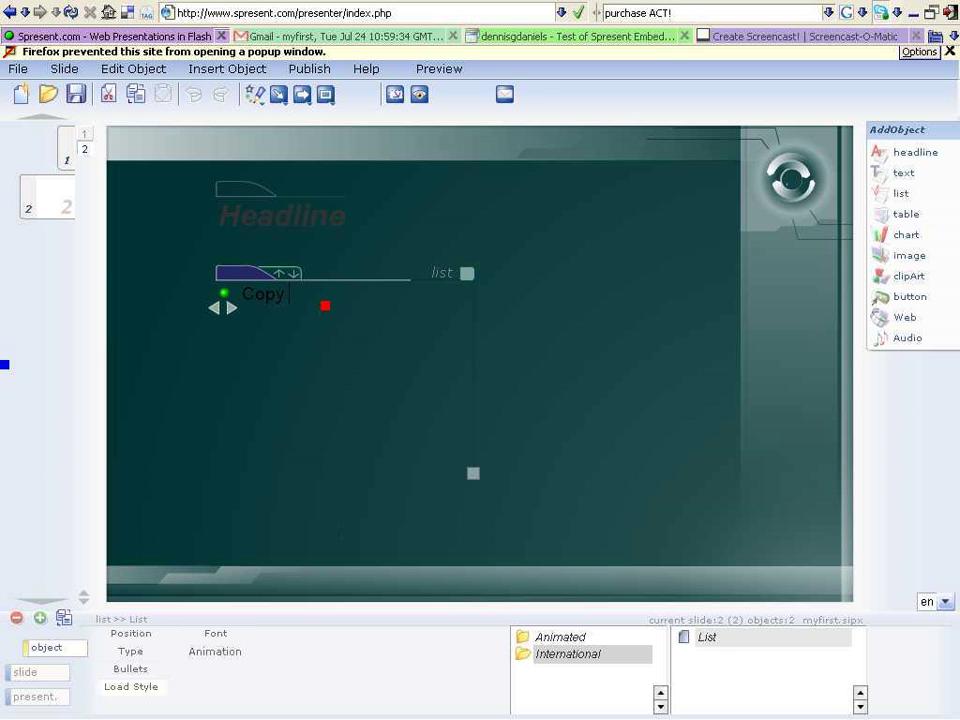
{"action": "type", "text": "ing and past"}
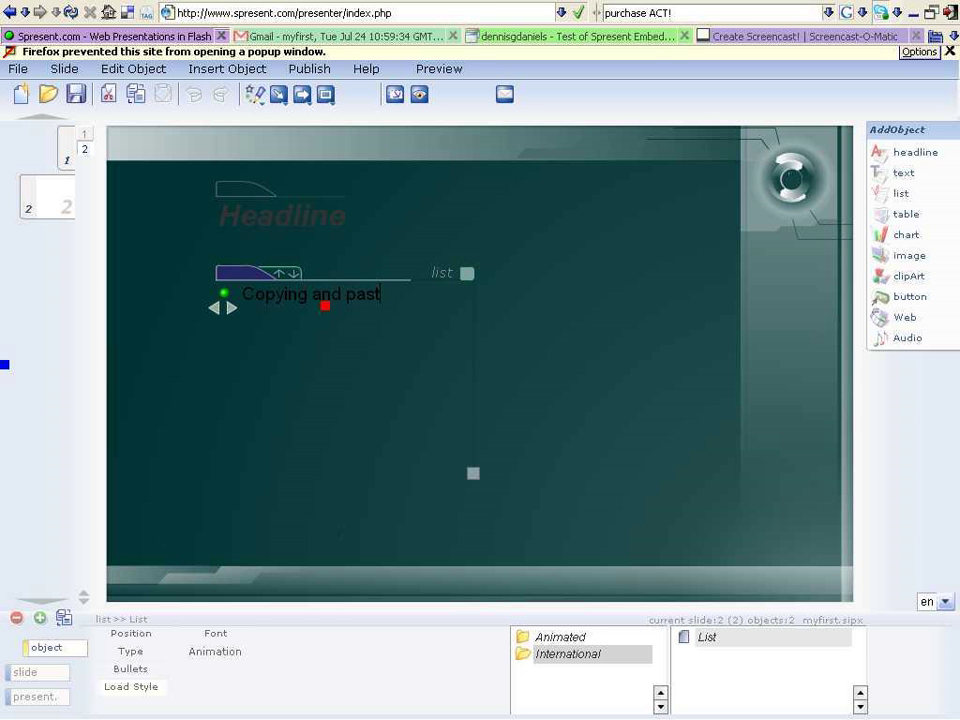
{"action": "type", "text": "ing bewee"}
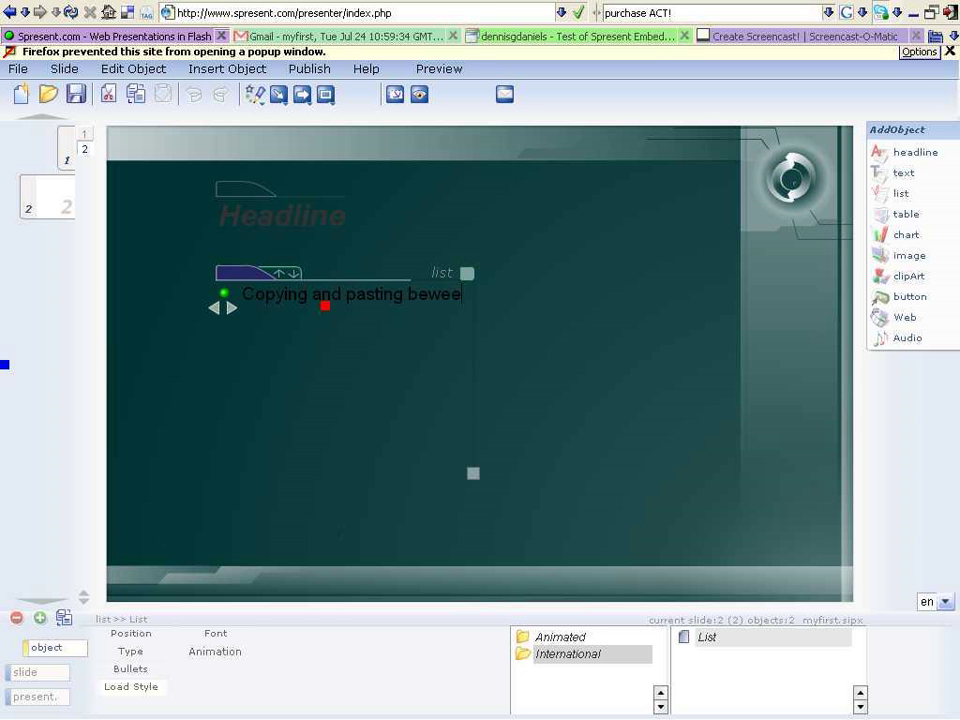
{"action": "key", "text": "BackSpace"}
{"action": "key", "text": "BackSpace"}
{"action": "type", "text": "tew"}
{"action": "key", "text": "BackSpace"}
{"action": "key", "text": "BackSpace"}
{"action": "type", "text": "wee"}
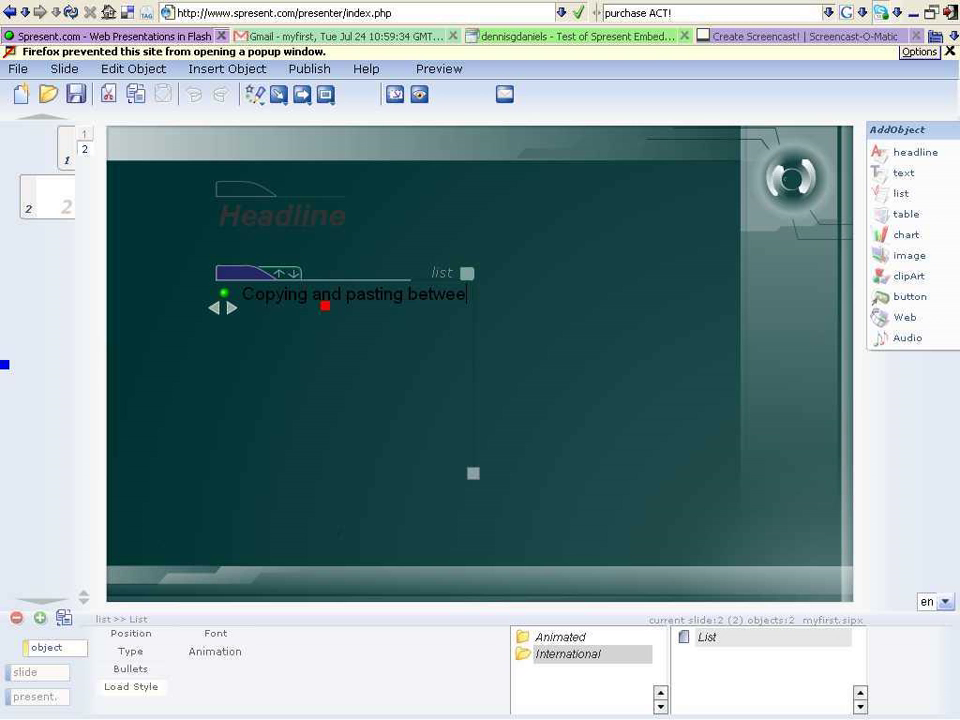
{"action": "type", "text": "n Islides"}
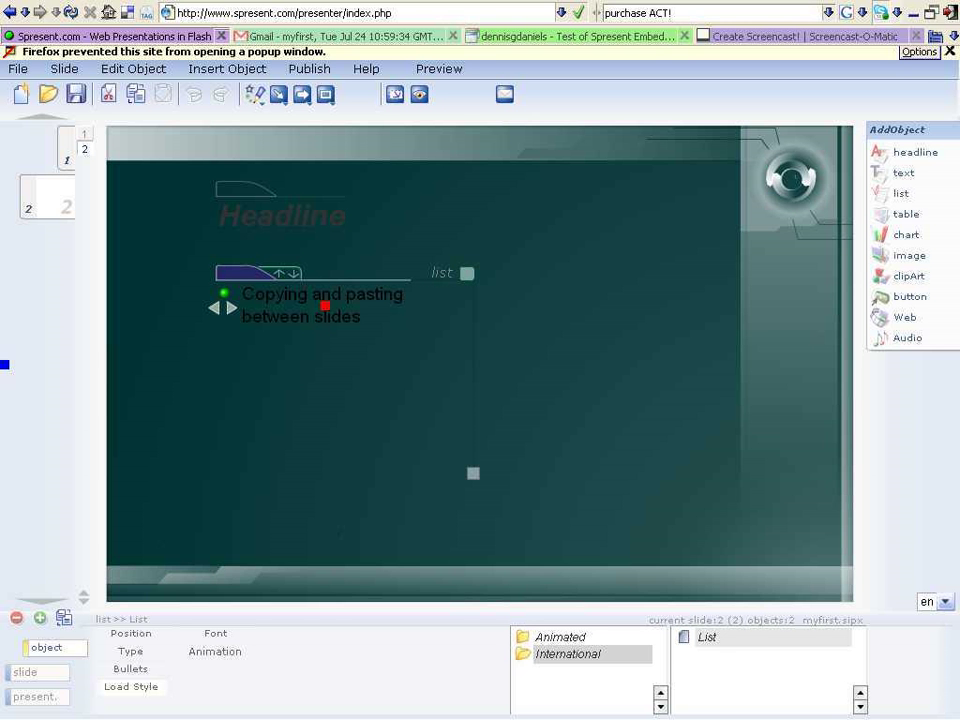
{"action": "type", "text": " does not work."}
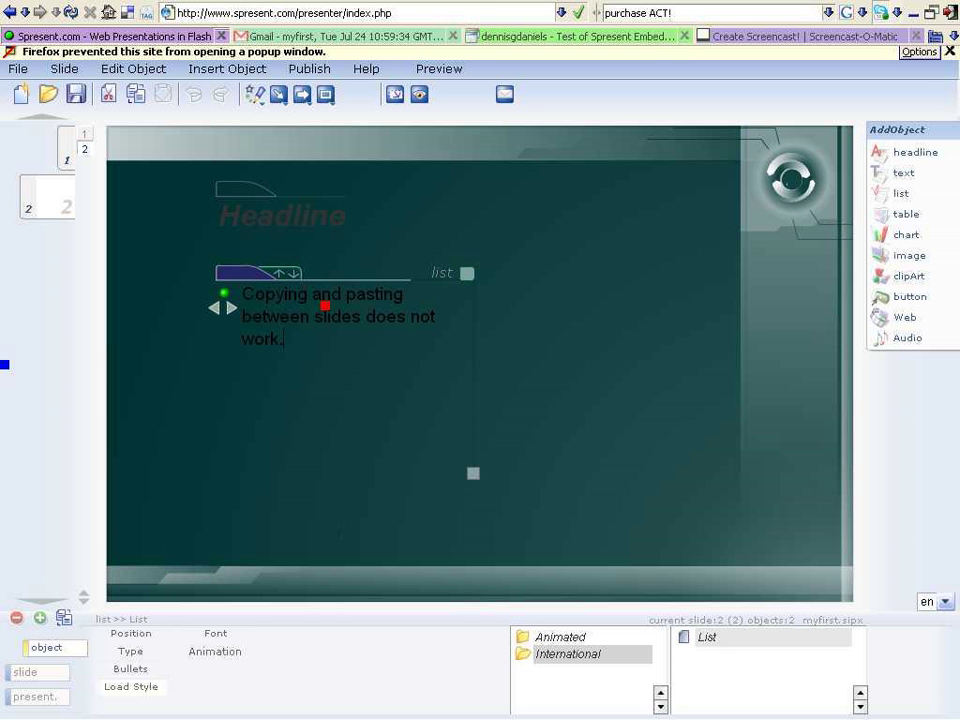
{"action": "type", "text": ".. appare"}
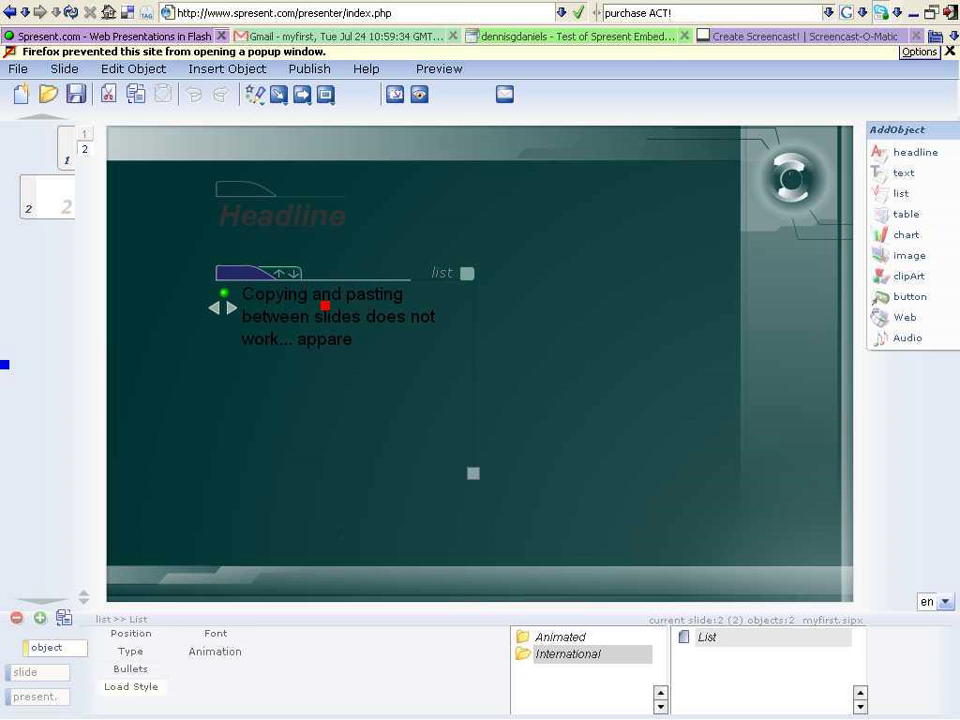
{"action": "type", "text": "ntly."}
- Deselect the list, highlight the Headline placeholder text, and show the slide management commands
{"action": "left_click", "coordinate": [656, 366]}
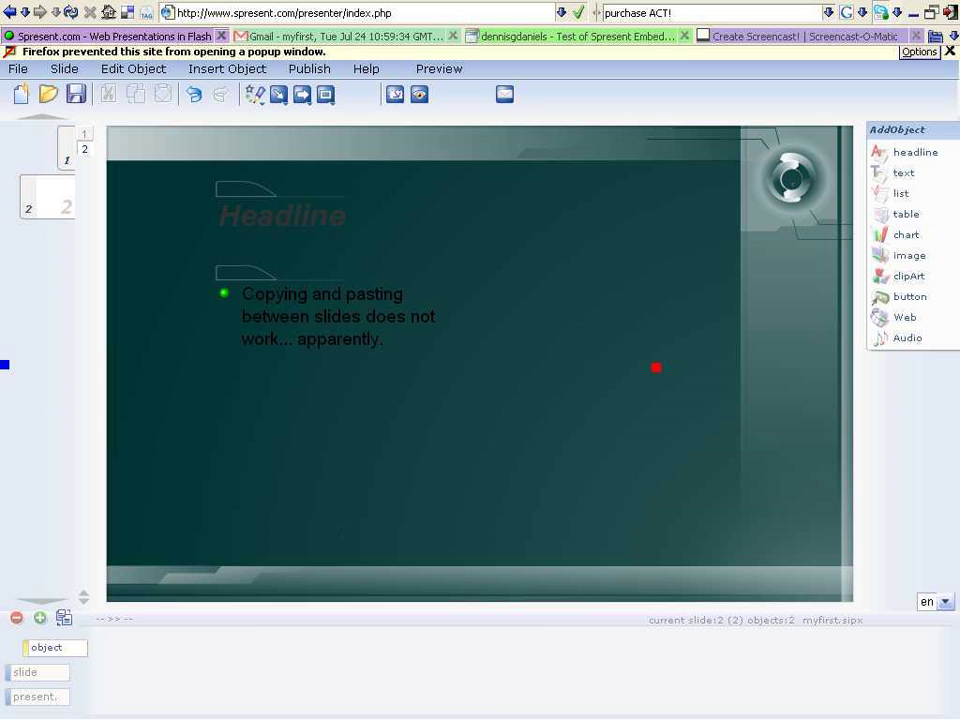
{"action": "left_click", "coordinate": [310, 226]}
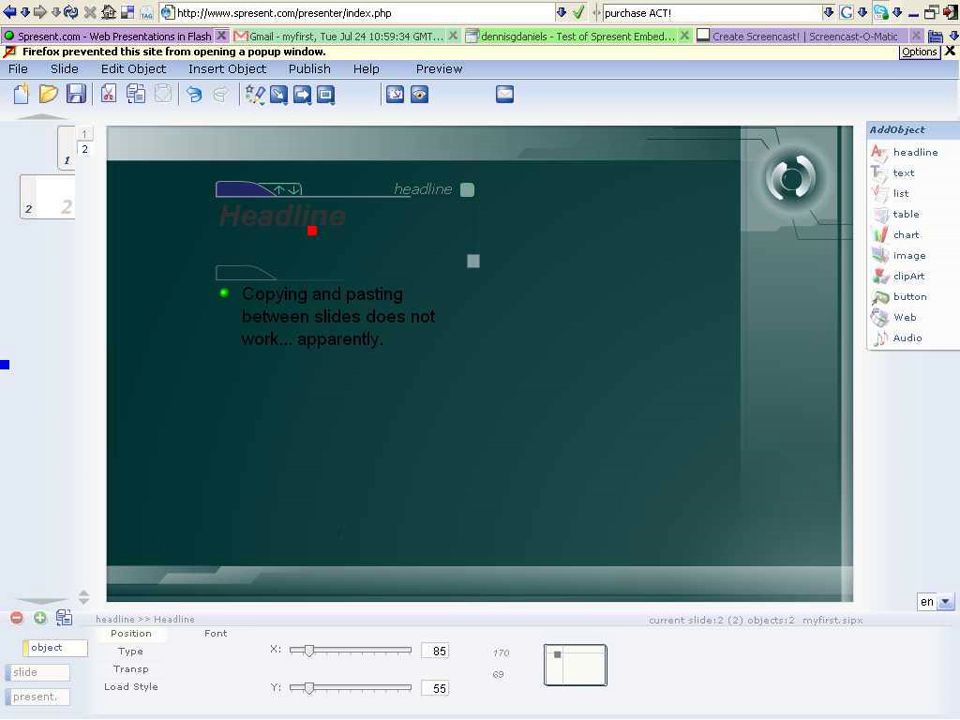
{"action": "left_click_drag", "start_coordinate": [362, 218], "coordinate": [254, 221]}
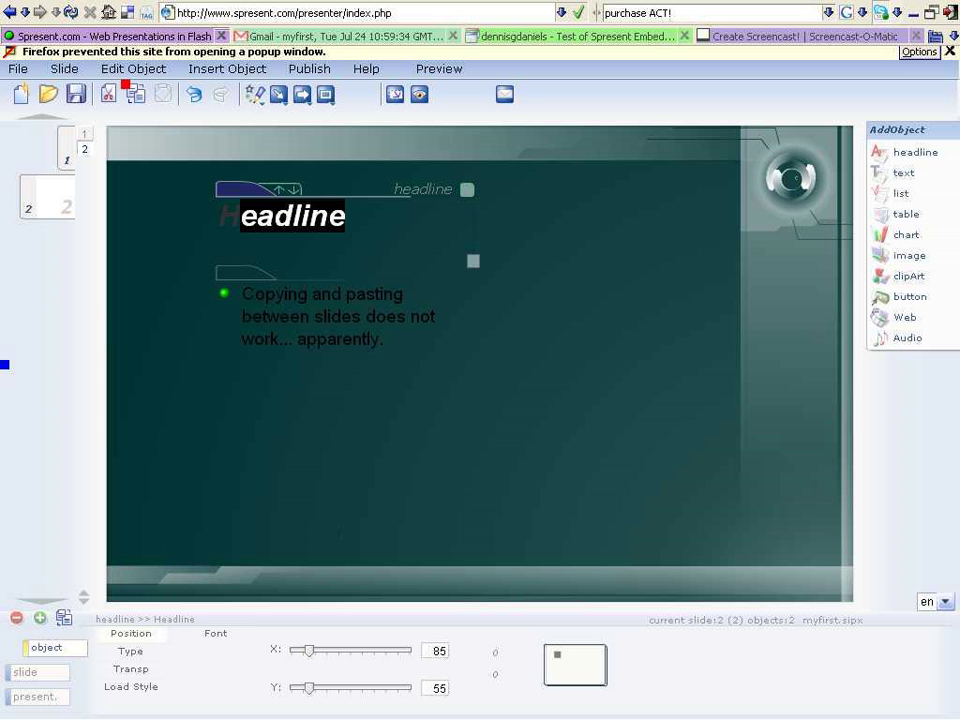
{"action": "left_click", "coordinate": [75, 71]}
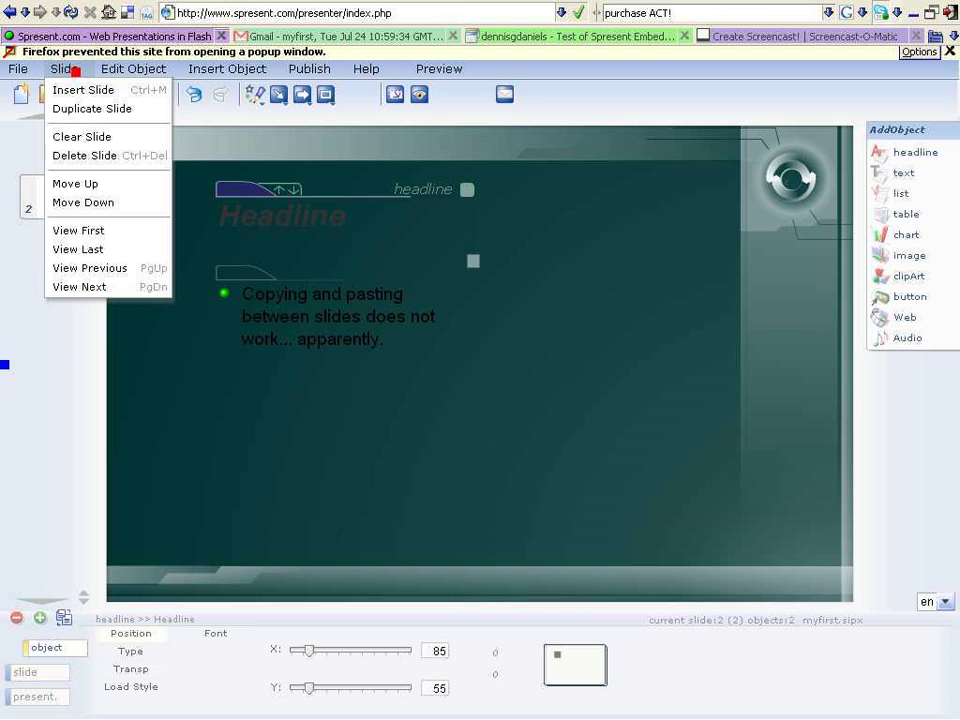
{"action": "left_click", "coordinate": [60, 678]}
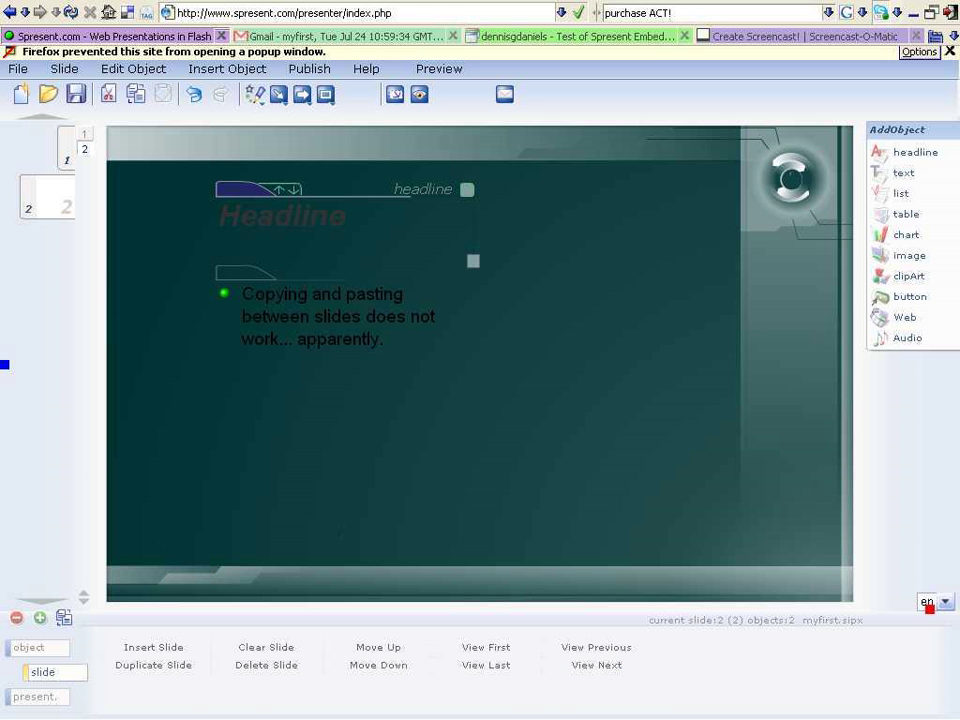
- Apply the Abstract Blue background from the Air category to the whole presentation
{"action": "left_click", "coordinate": [45, 696]}
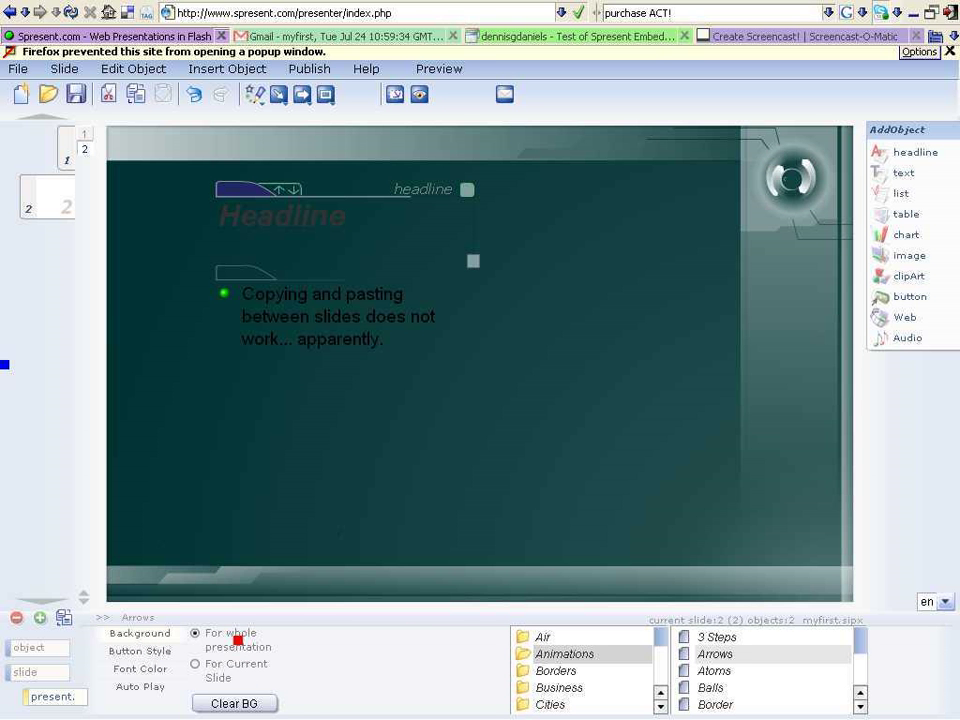
{"action": "left_click", "coordinate": [722, 639]}
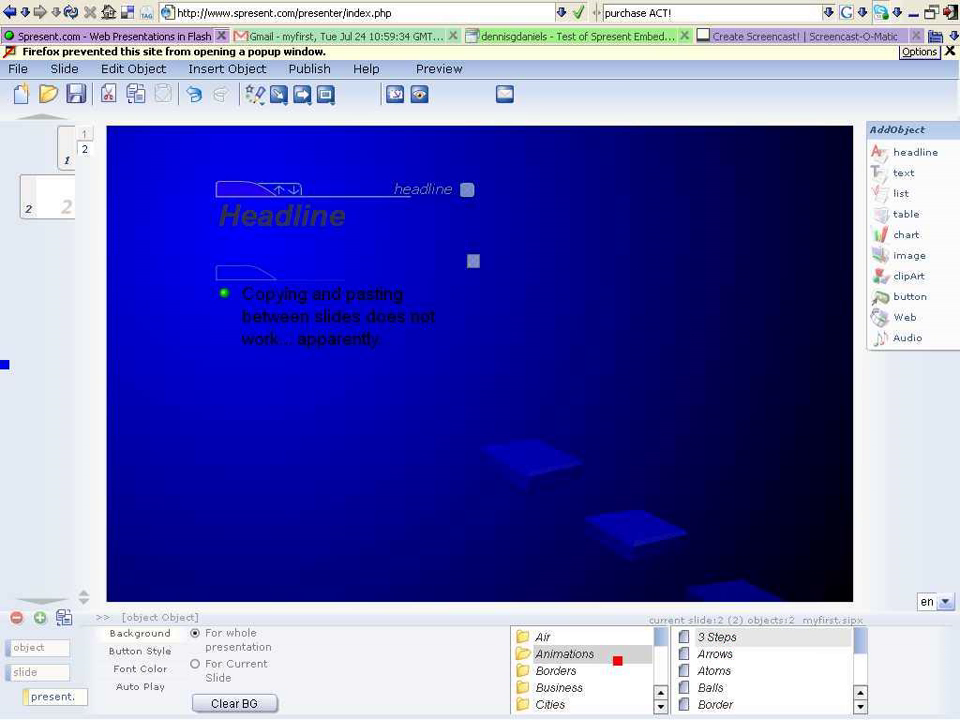
{"action": "left_click", "coordinate": [577, 644]}
{"action": "left_click", "coordinate": [742, 641]}
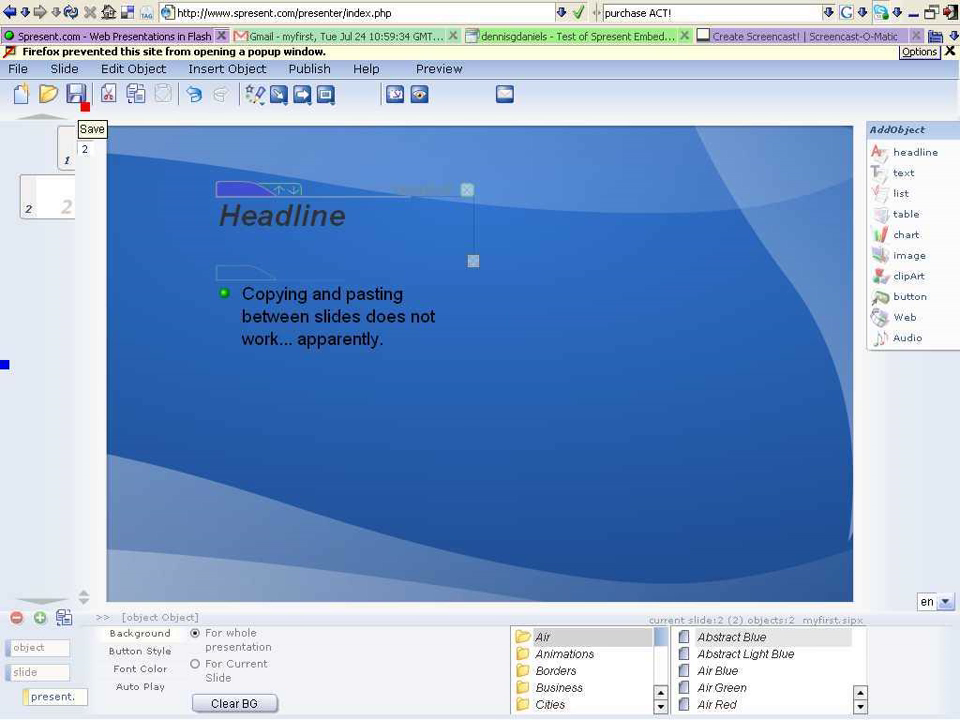
- Add the second bullet 'No auto save is apparent in the UI.' below the first
{"action": "left_click", "coordinate": [430, 345]}
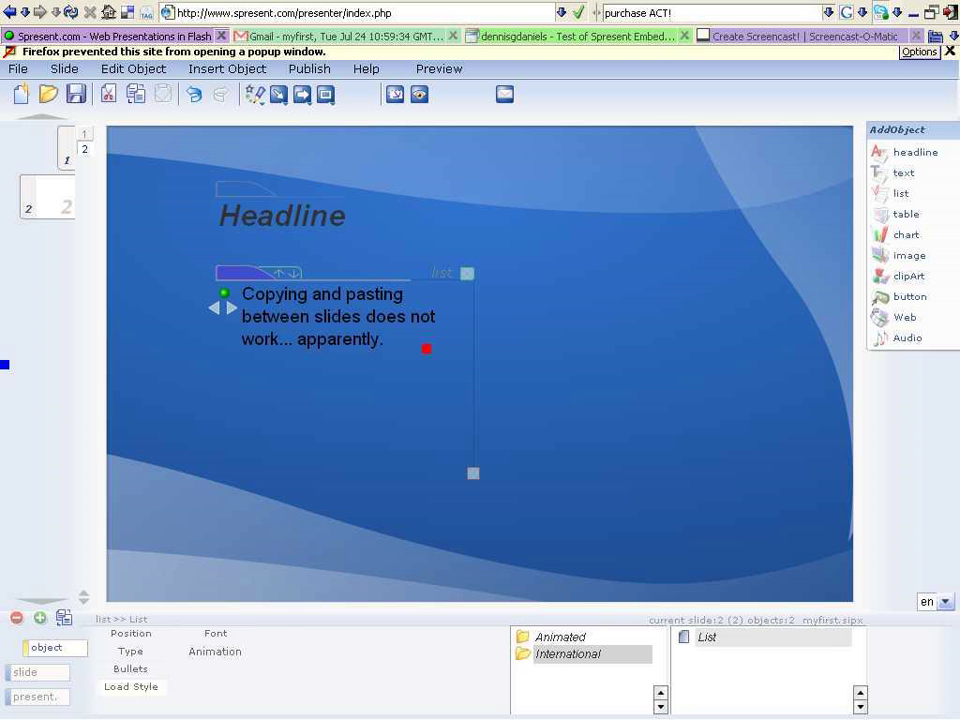
{"action": "key", "text": "Return"}
{"action": "type", "text": "No at"}
{"action": "key", "text": "BackSpace"}
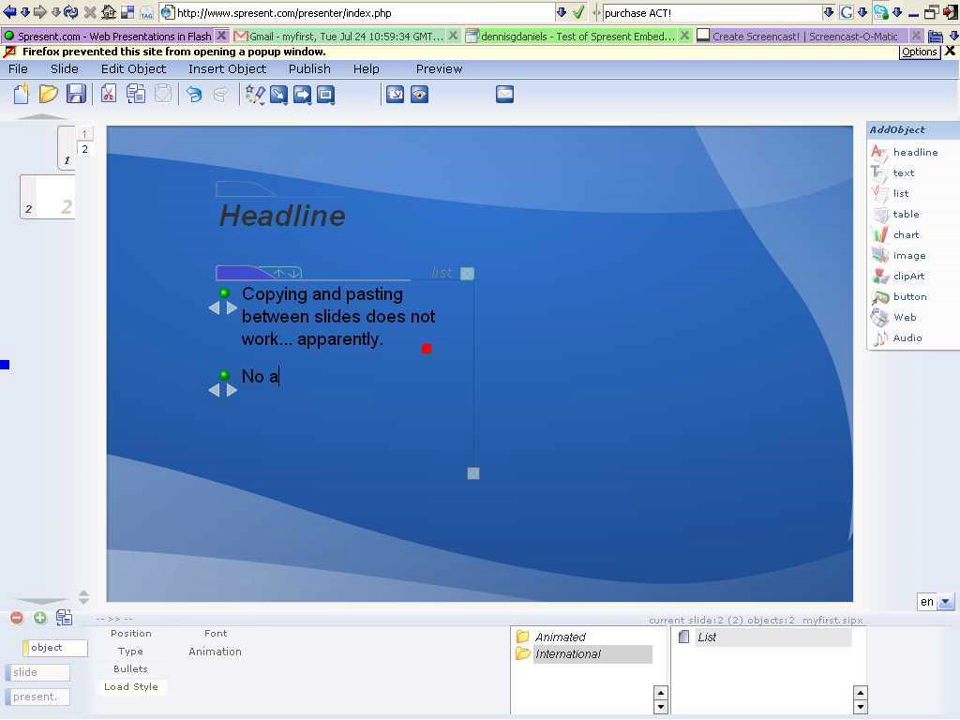
{"action": "type", "text": "uto save is ap"}
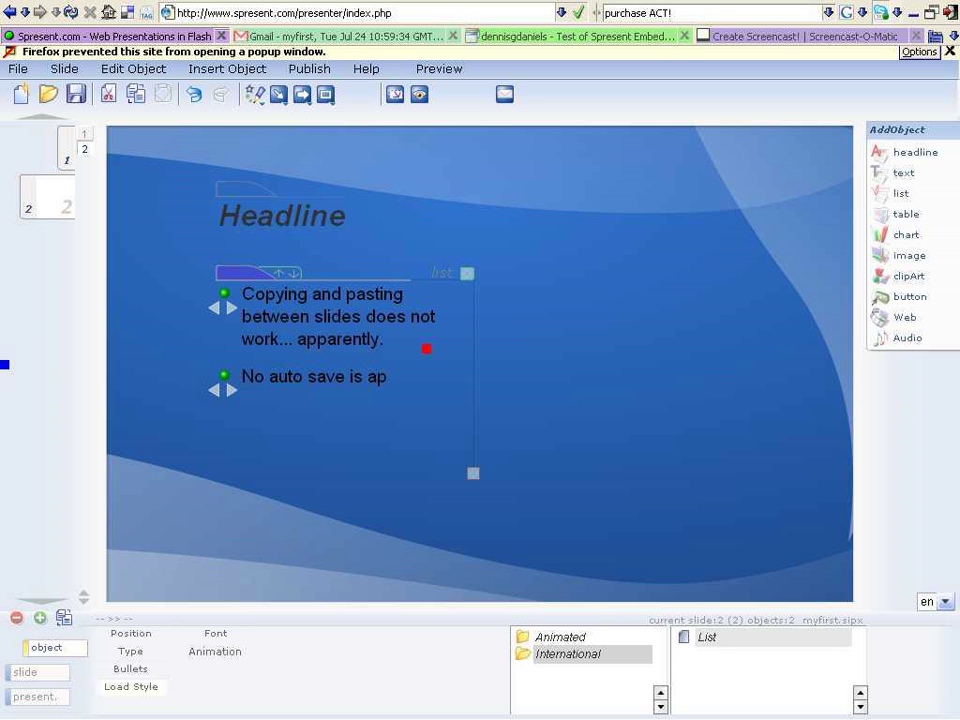
{"action": "type", "text": "parent in i"}
{"action": "key", "text": "BackSpace"}
{"action": "type", "text": "the"}
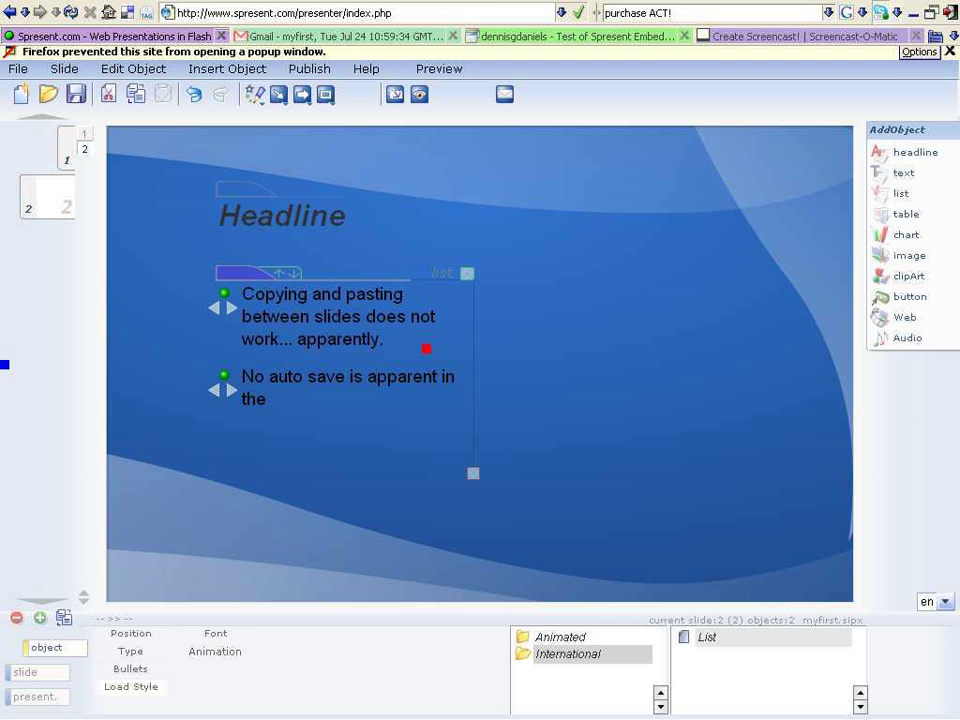
{"action": "type", "text": " UI."}
{"action": "left_click", "coordinate": [582, 334]}
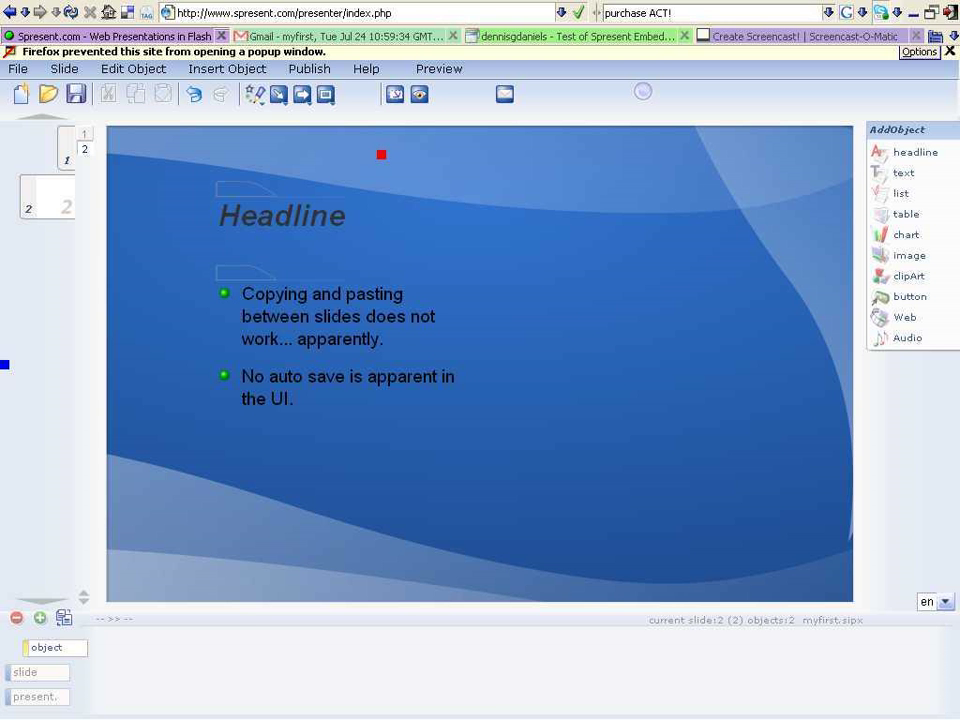
- Save the presentation with Ctrl+S and start an empty third bullet
{"action": "key", "text": "ctrl+s"}
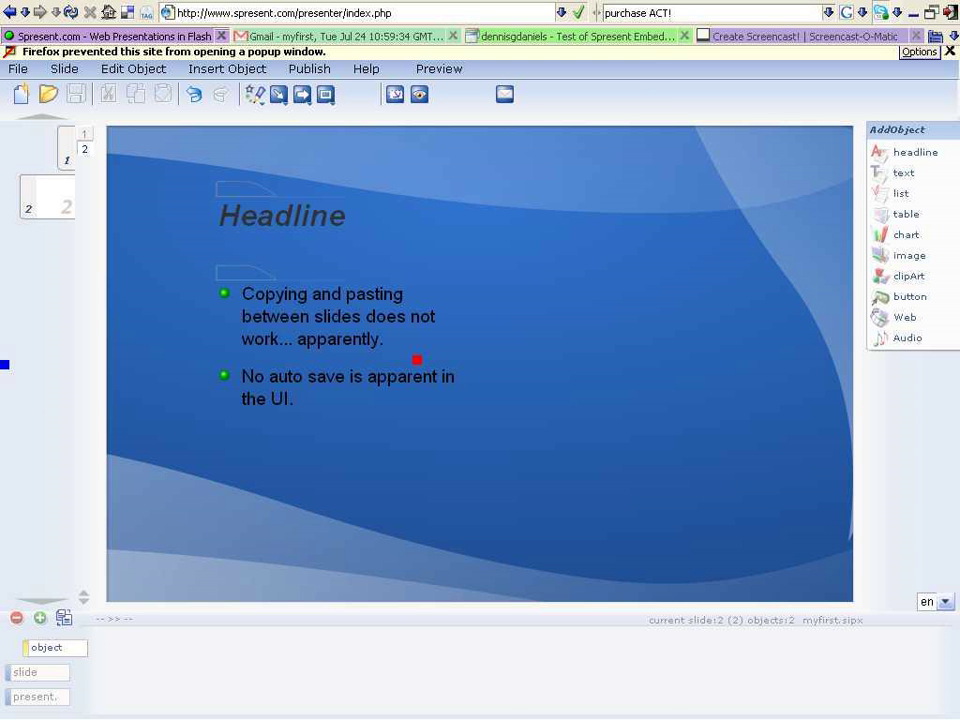
{"action": "left_click", "coordinate": [343, 401]}
{"action": "key", "text": "Return"}
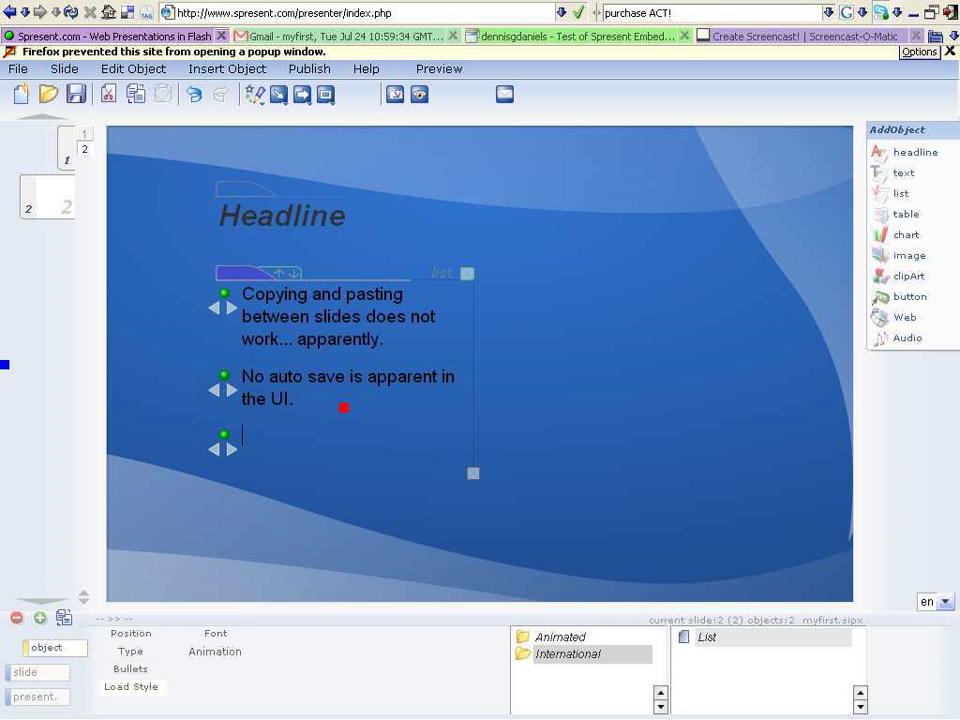
- Type the third bullet 'Tabbing doesn't work for reducing bullets.', correcting typos
{"action": "type", "text": "Tabbing doe"}
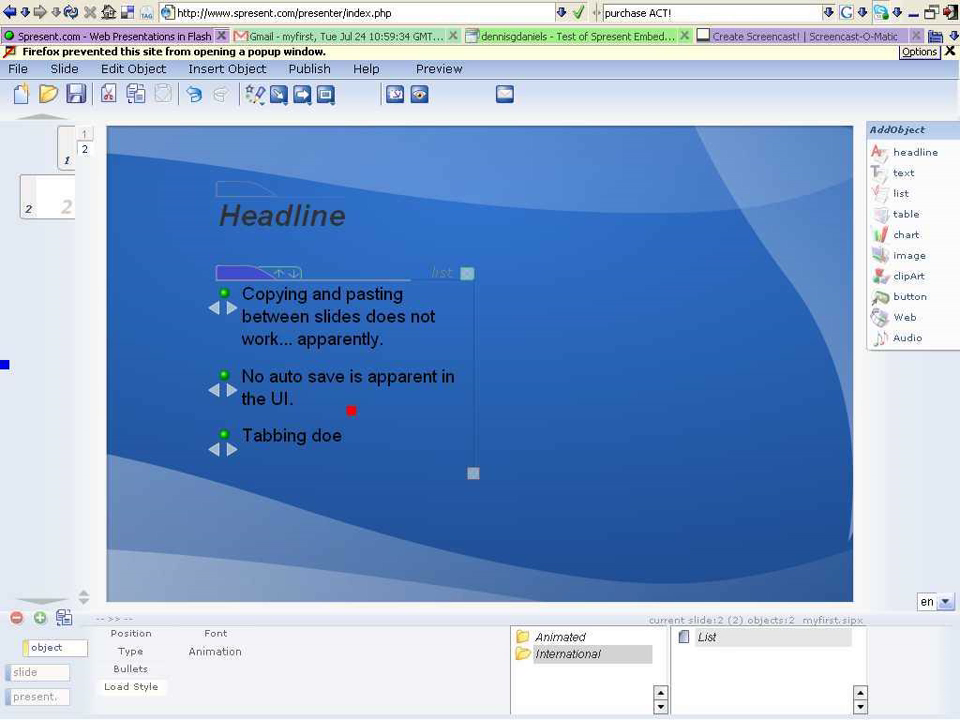
{"action": "type", "text": "sn't work for"}
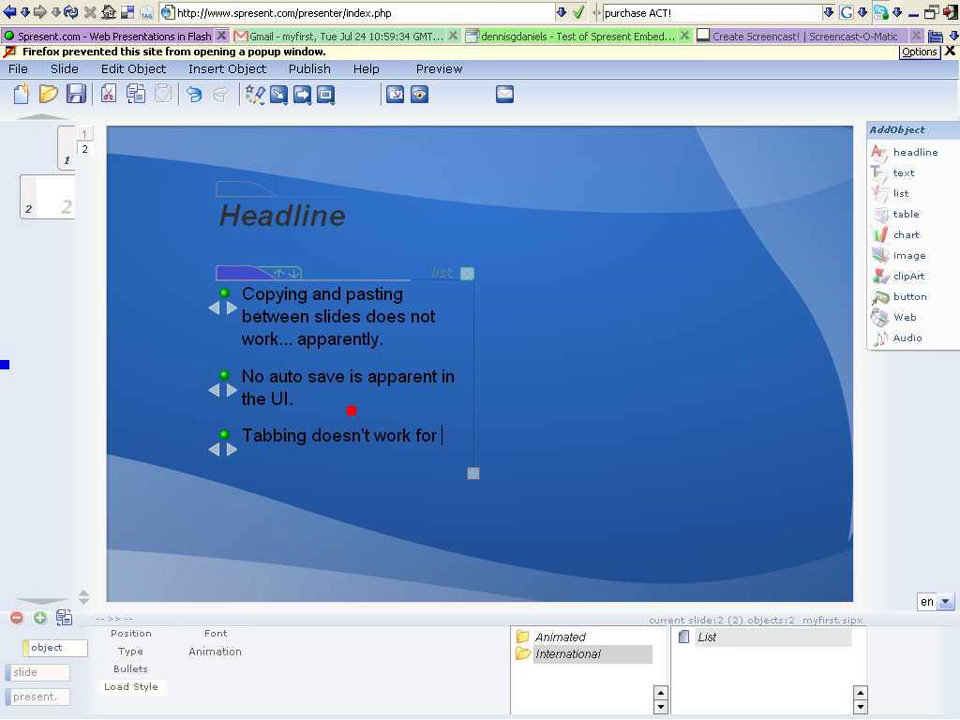
{"action": "type", "text": " ed"}
{"action": "key", "text": "BackSpace"}
{"action": "key", "text": "BackSpace"}
{"action": "type", "text": "red"}
{"action": "key", "text": "BackSpace"}
{"action": "type", "text": "ducing blu"}
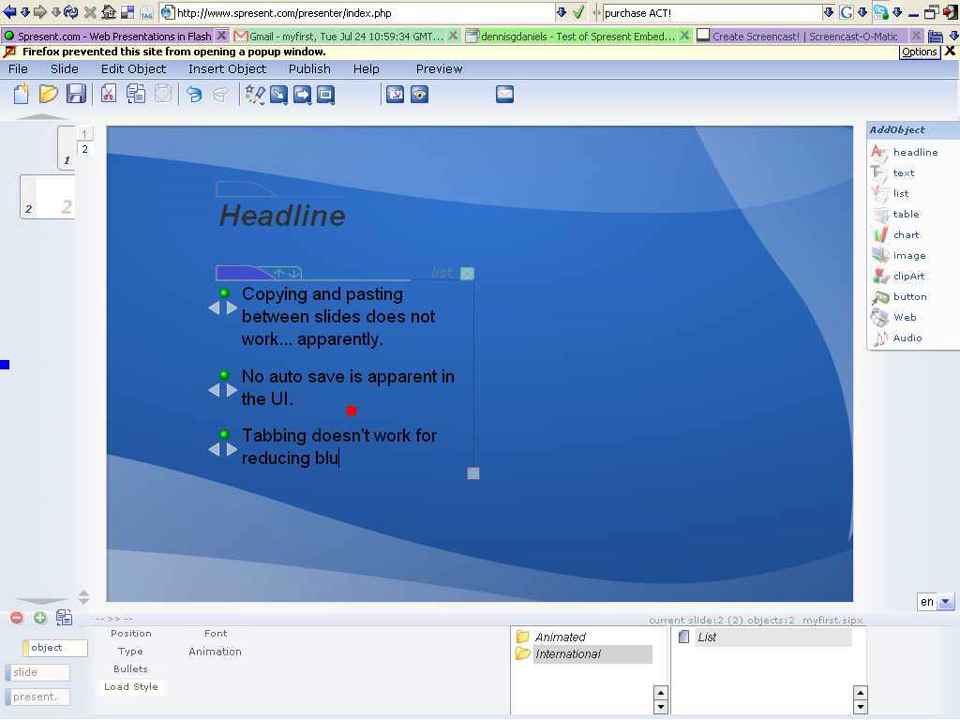
{"action": "key", "text": "BackSpace"}
{"action": "key", "text": "BackSpace"}
{"action": "type", "text": "ullt"}
{"action": "type", "text": "e"}
{"action": "key", "text": "BackSpace"}
{"action": "key", "text": "BackSpace"}
{"action": "type", "text": "ets"}
{"action": "type", "text": "."}
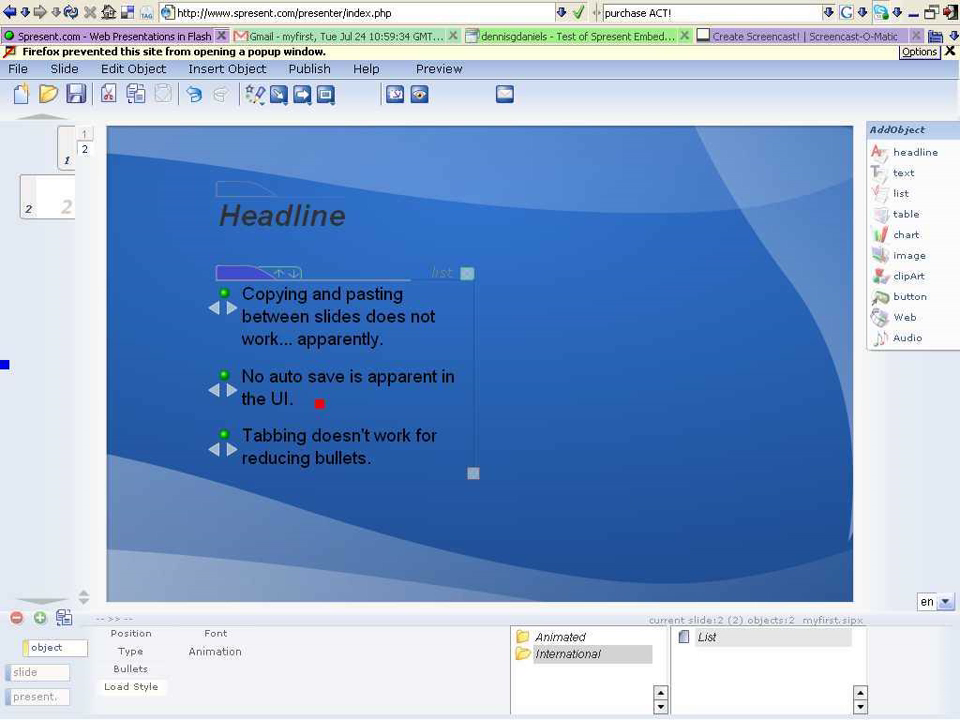